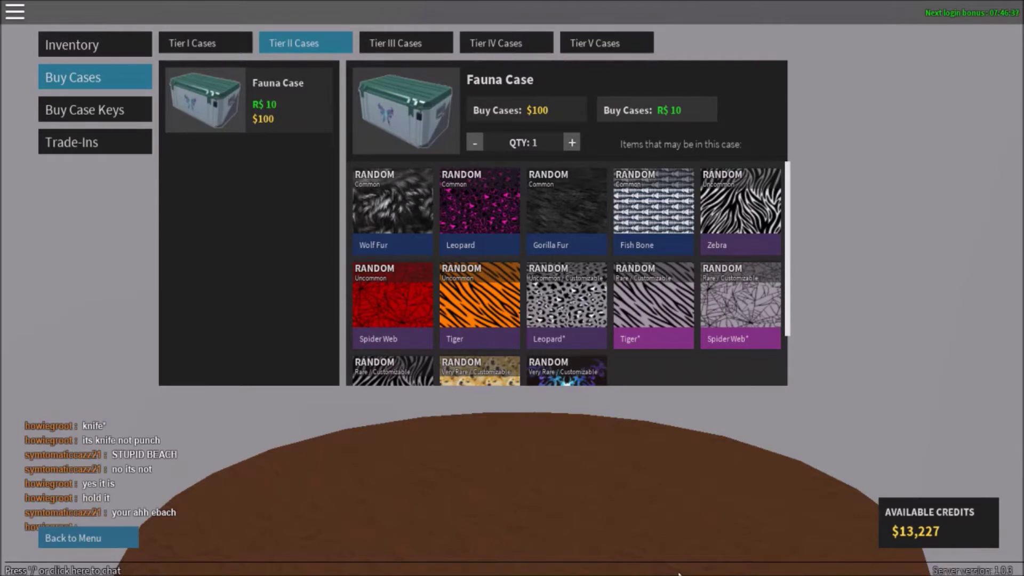
Show the Tier I Cases tab with the $60 Starter Case and its colour rewards.
{"action": "left_click", "coordinate": [234, 39]}
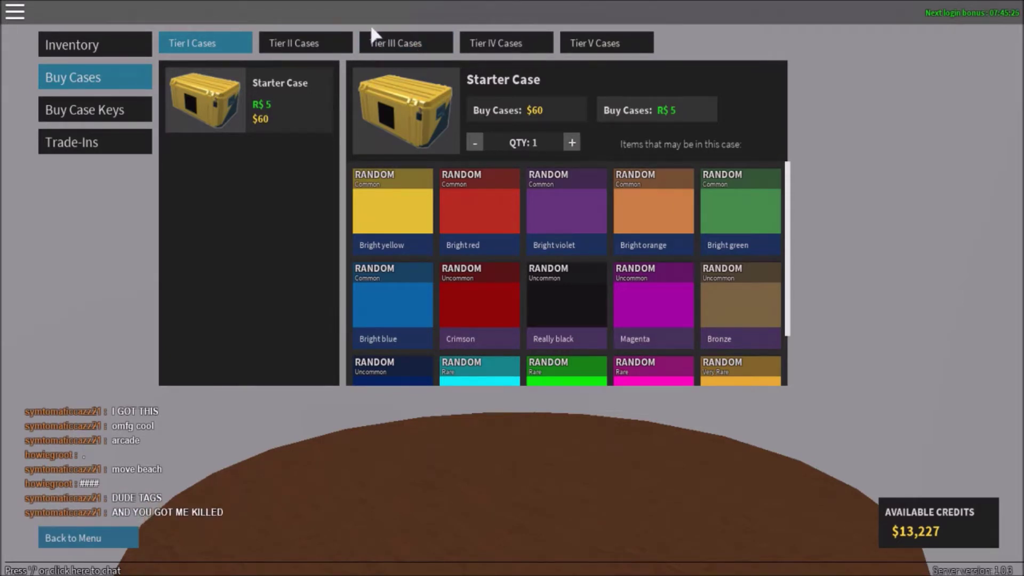
Buy one Starter Case and one Fauna Case from the case shop.
{"action": "left_click", "coordinate": [522, 112]}
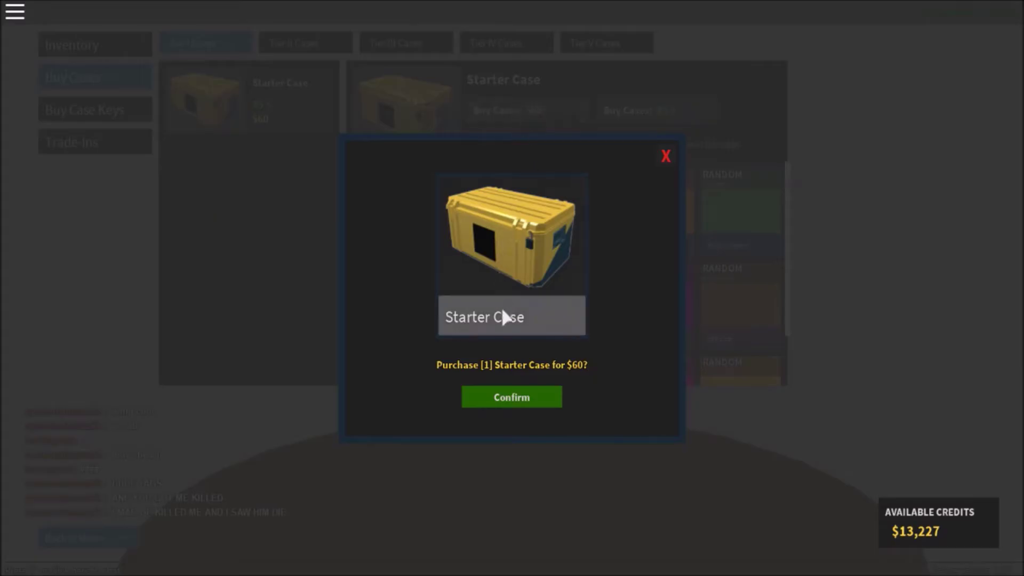
{"action": "left_click", "coordinate": [515, 393]}
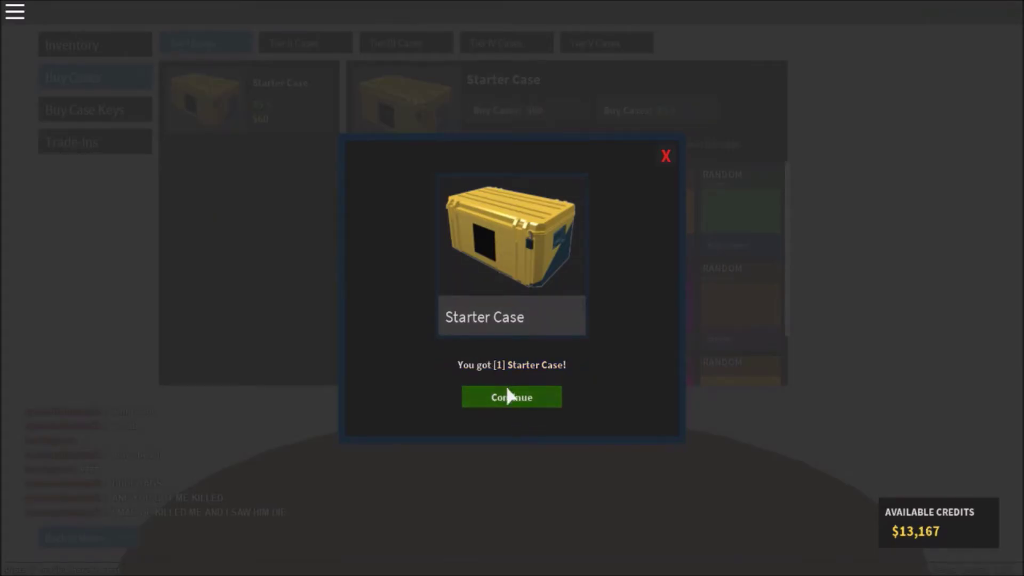
{"action": "left_click", "coordinate": [508, 389]}
{"action": "left_click", "coordinate": [94, 74]}
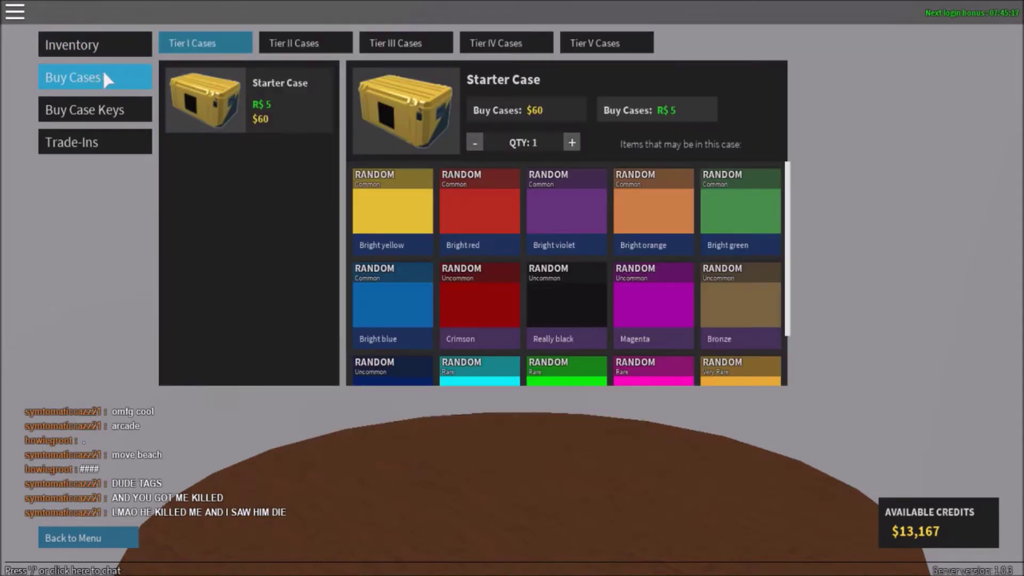
{"action": "left_click", "coordinate": [300, 46]}
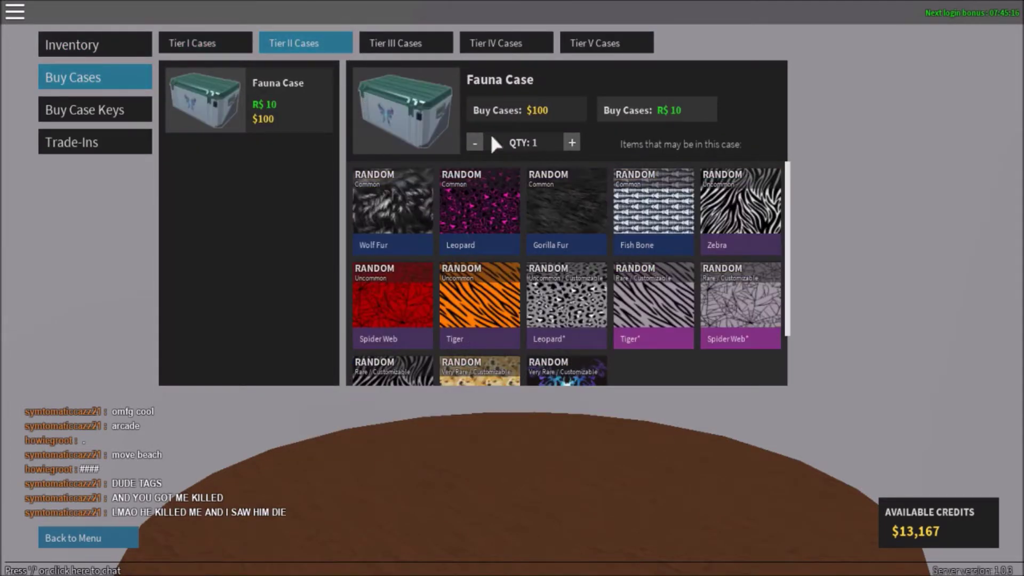
{"action": "left_click", "coordinate": [547, 120]}
{"action": "left_click", "coordinate": [546, 395]}
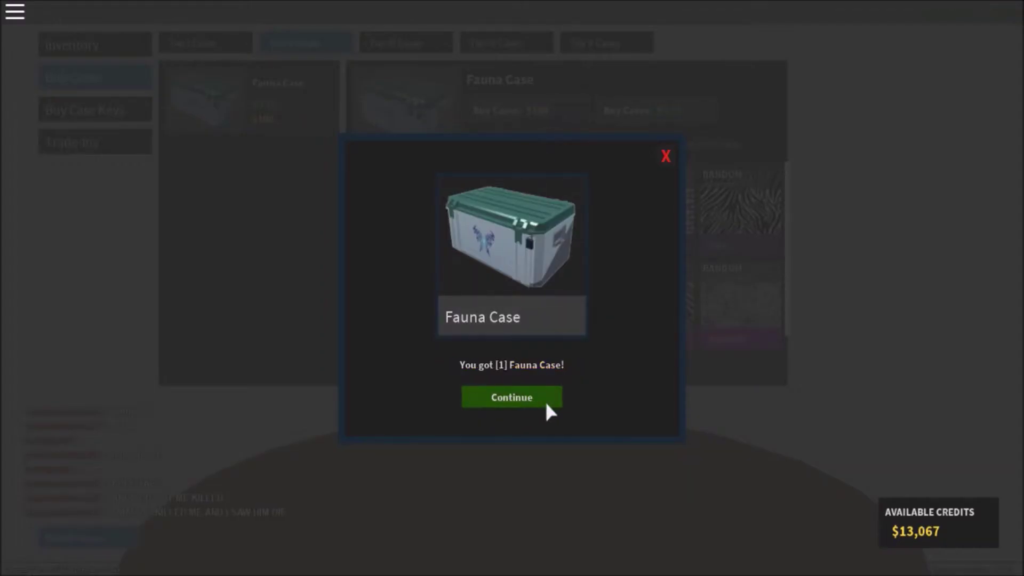
{"action": "left_click", "coordinate": [544, 397]}
Buy a Starter Case Key and a Fauna Case Key, leaving 12,747 credits.
{"action": "left_click", "coordinate": [122, 110]}
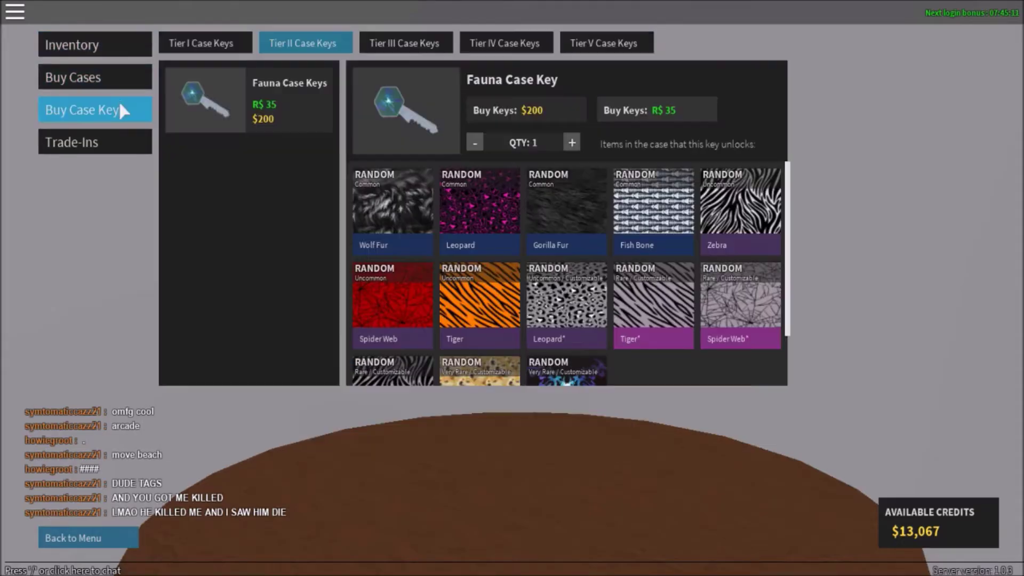
{"action": "left_click", "coordinate": [186, 46]}
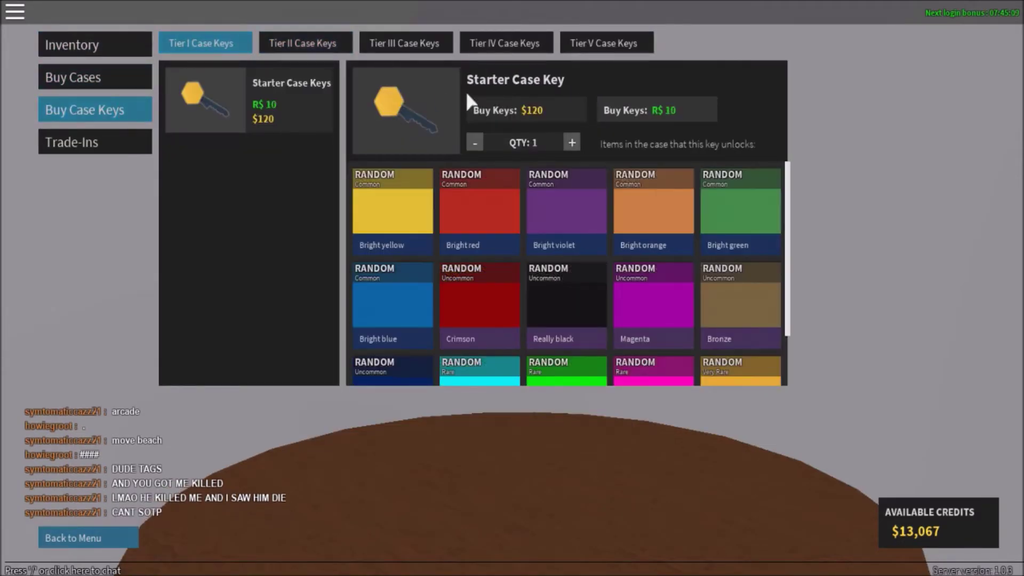
{"action": "left_click", "coordinate": [481, 108]}
{"action": "left_click", "coordinate": [509, 397]}
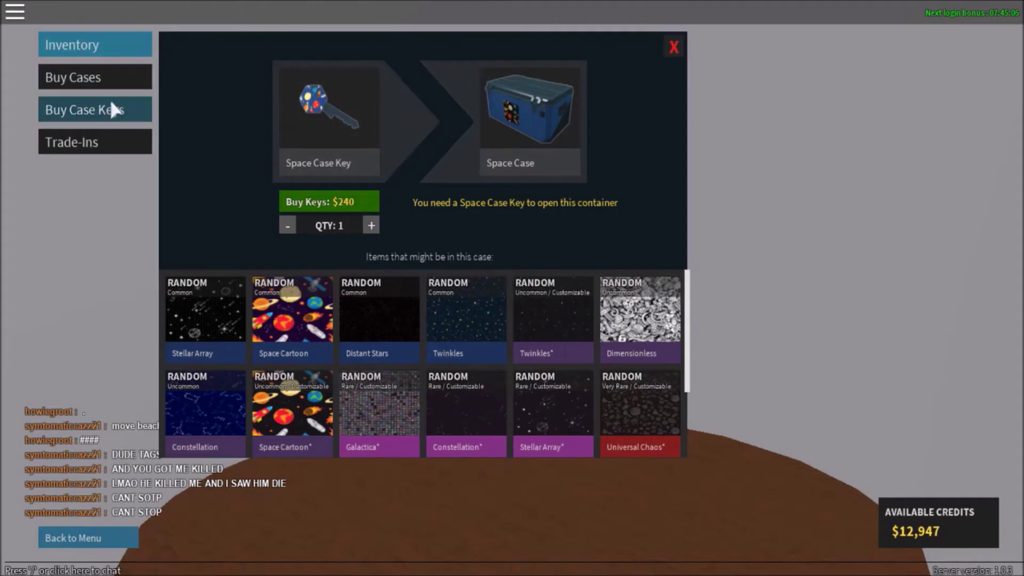
{"action": "left_click", "coordinate": [116, 109]}
{"action": "left_click", "coordinate": [314, 36]}
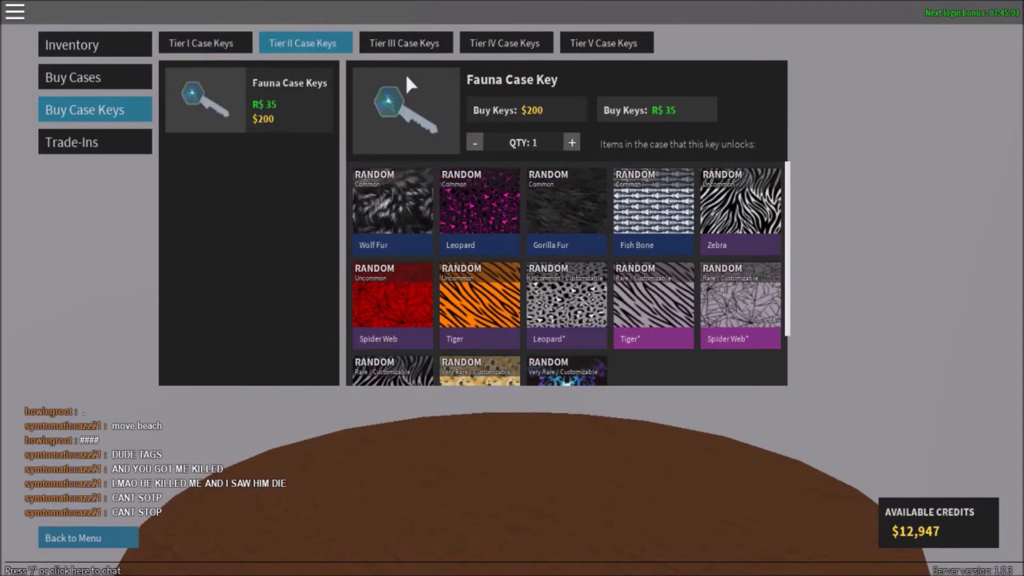
{"action": "left_click", "coordinate": [524, 113]}
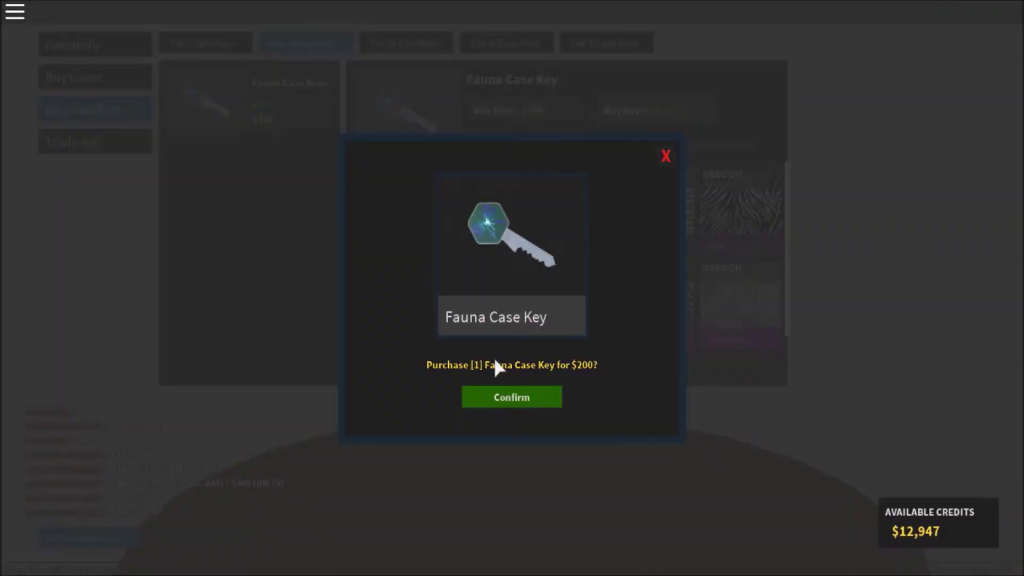
{"action": "left_click", "coordinate": [501, 397]}
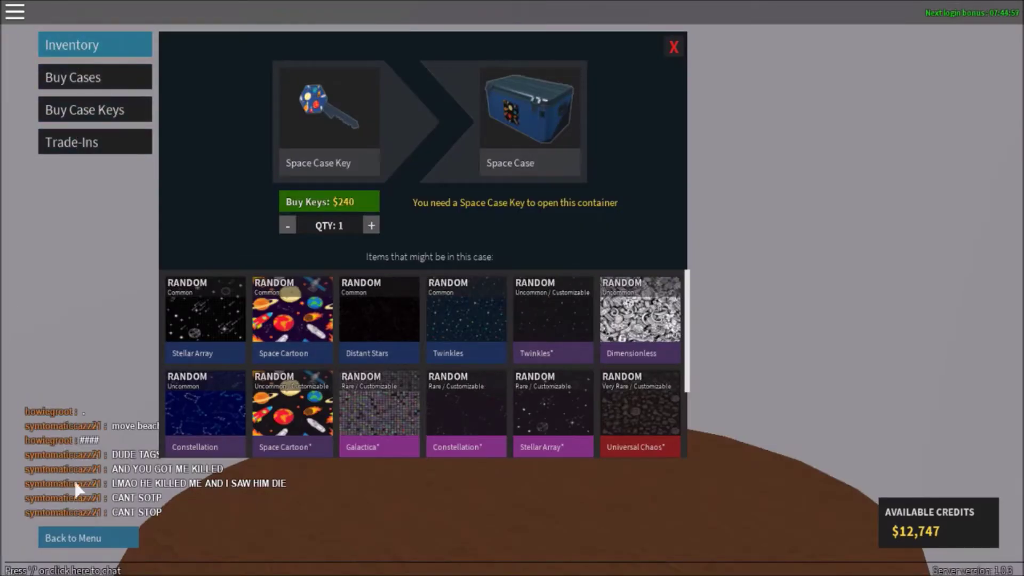
Unlock the Starter Case from the case inventory with its key, receiving a Bright orange DEAGLE 44.
{"action": "left_click", "coordinate": [93, 541]}
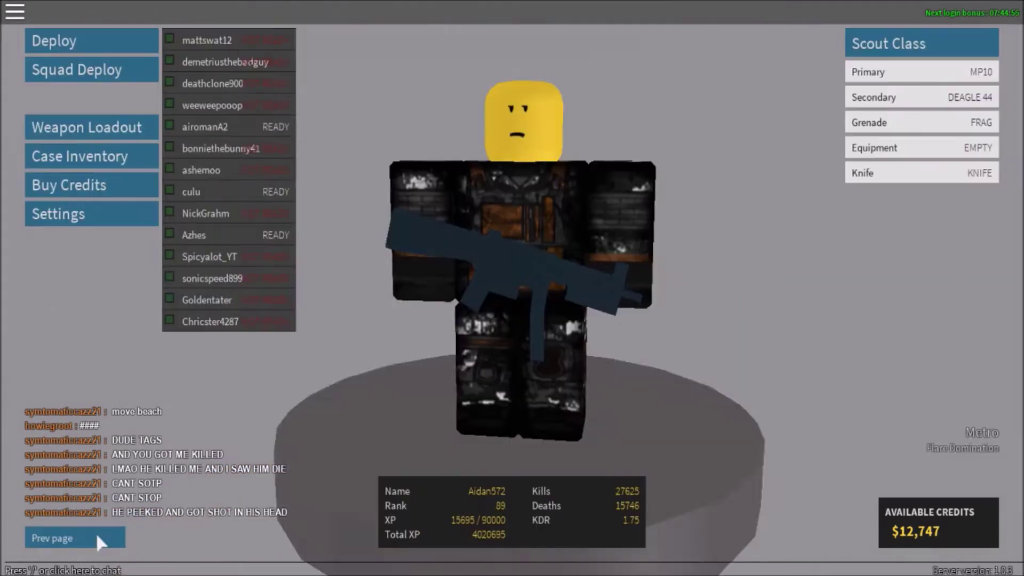
{"action": "left_click", "coordinate": [91, 144]}
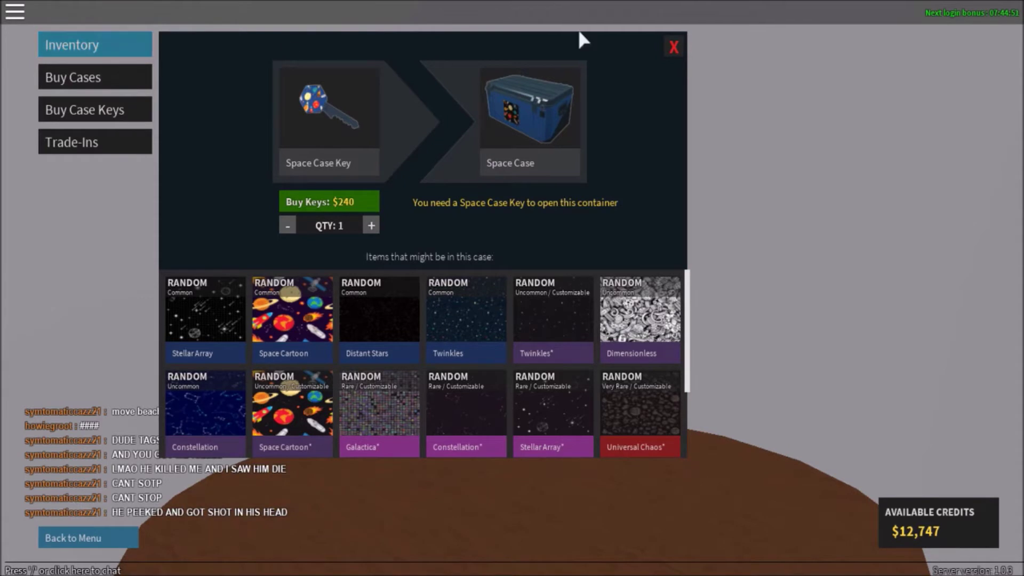
{"action": "left_click", "coordinate": [674, 48]}
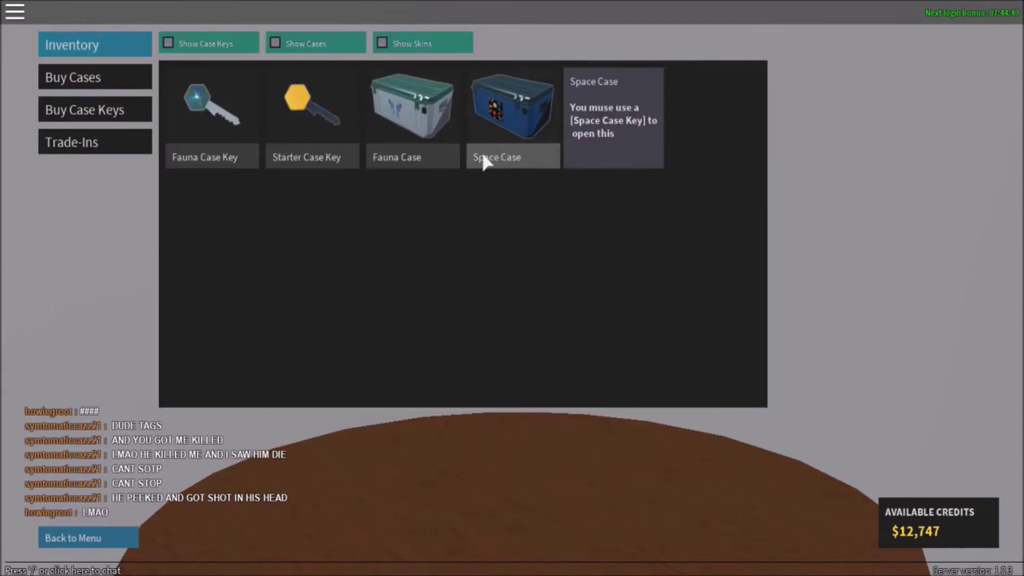
{"action": "left_click", "coordinate": [640, 128]}
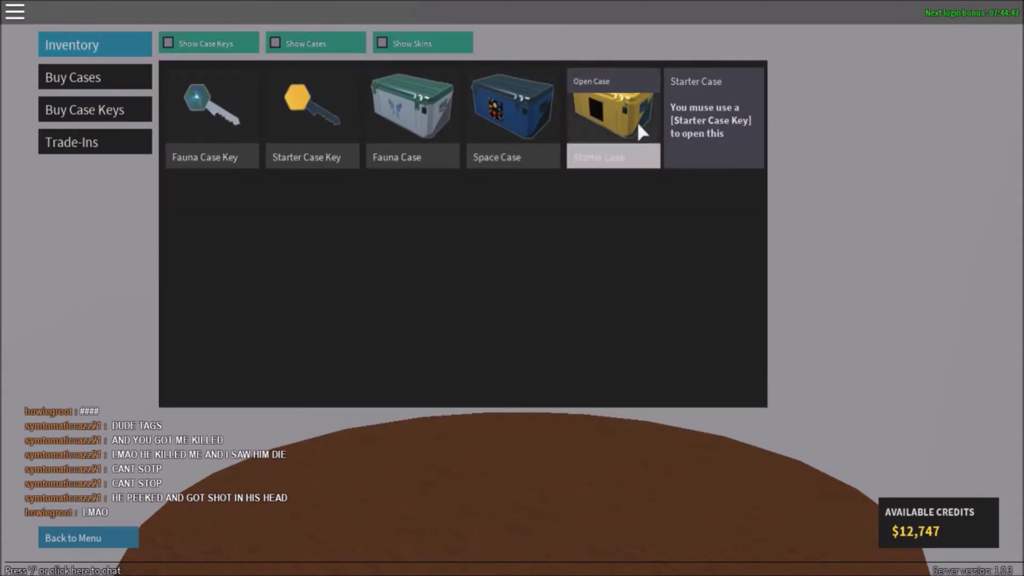
{"action": "left_click", "coordinate": [610, 83]}
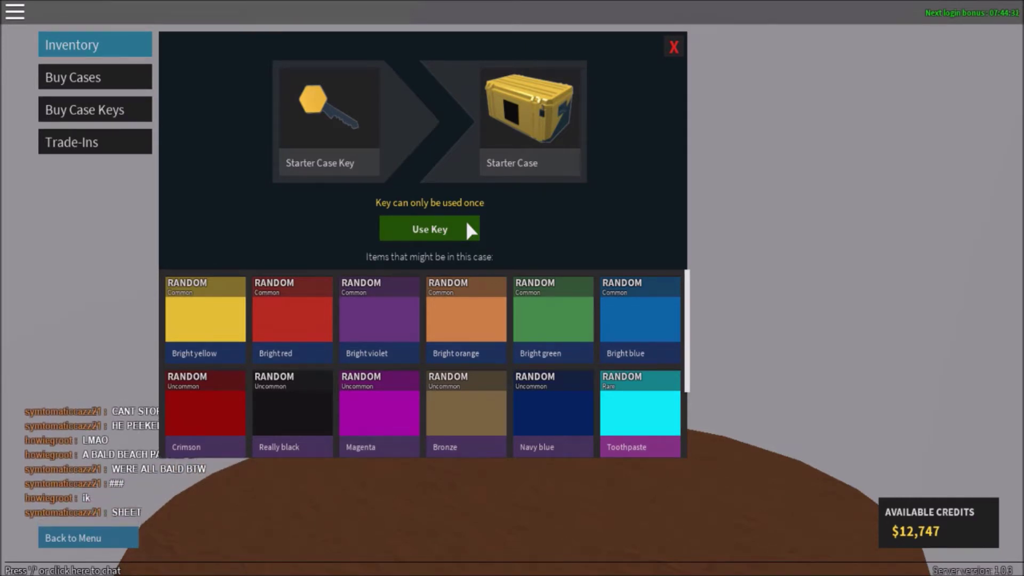
{"action": "left_click", "coordinate": [417, 232]}
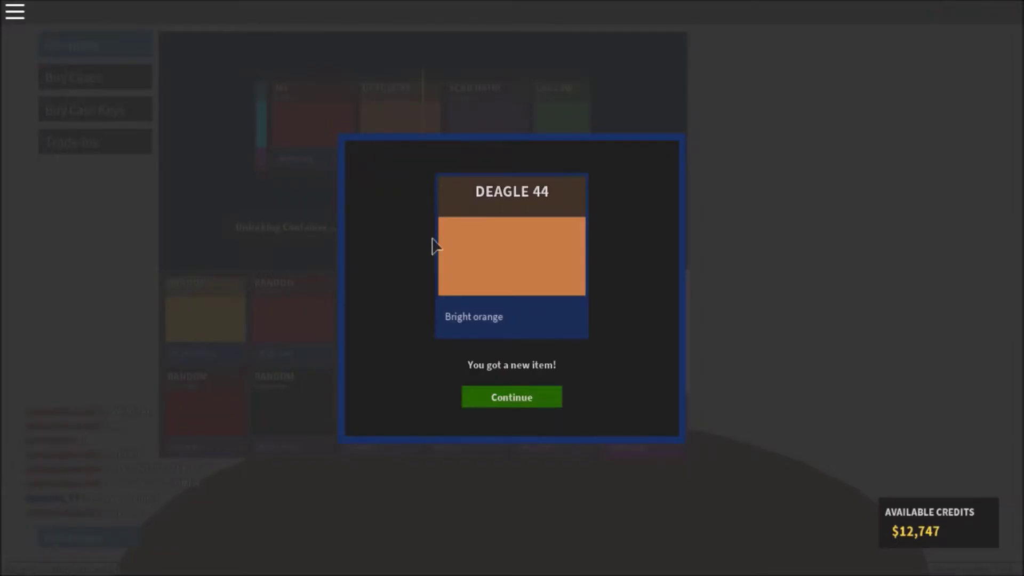
{"action": "left_click", "coordinate": [507, 400]}
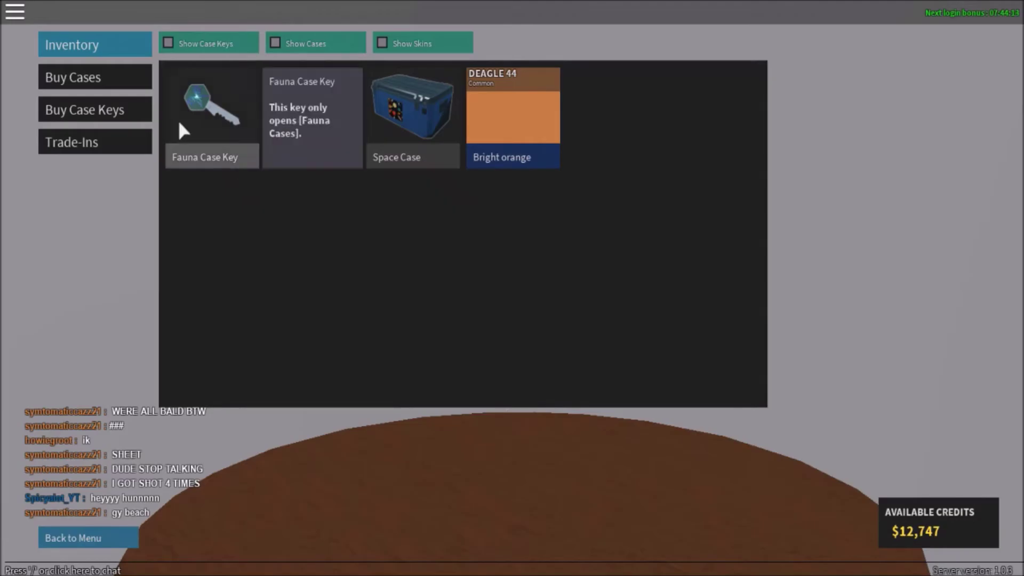
Use the key on the Fauna Case and collect the Tiger SCAR-H skin.
{"action": "left_click", "coordinate": [324, 80]}
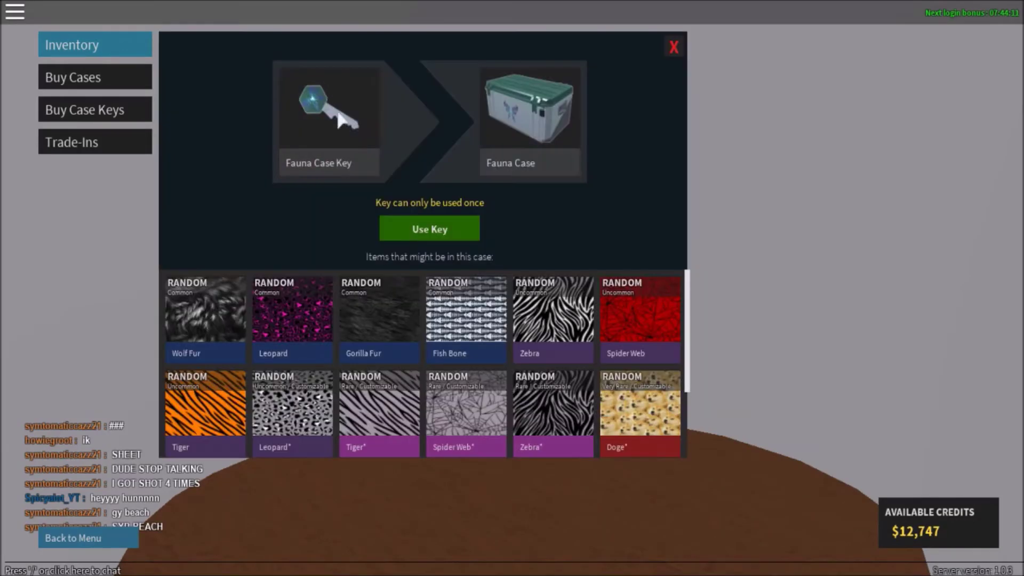
{"action": "left_click", "coordinate": [400, 223]}
{"action": "scroll", "coordinate": [506, 336], "scroll_direction": "down", "scroll_amount": 3}
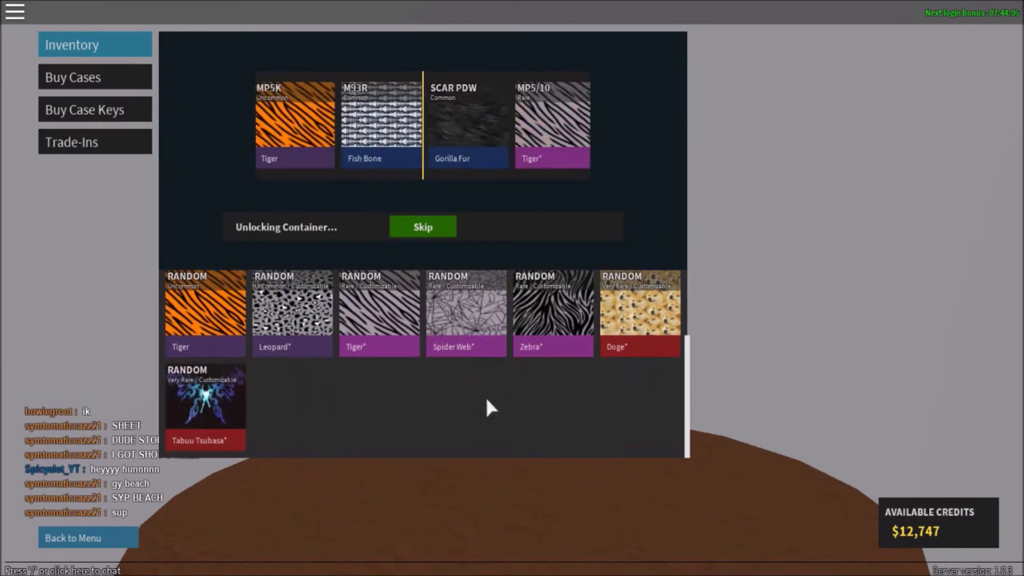
{"action": "scroll", "coordinate": [523, 354], "scroll_direction": "up", "scroll_amount": 1}
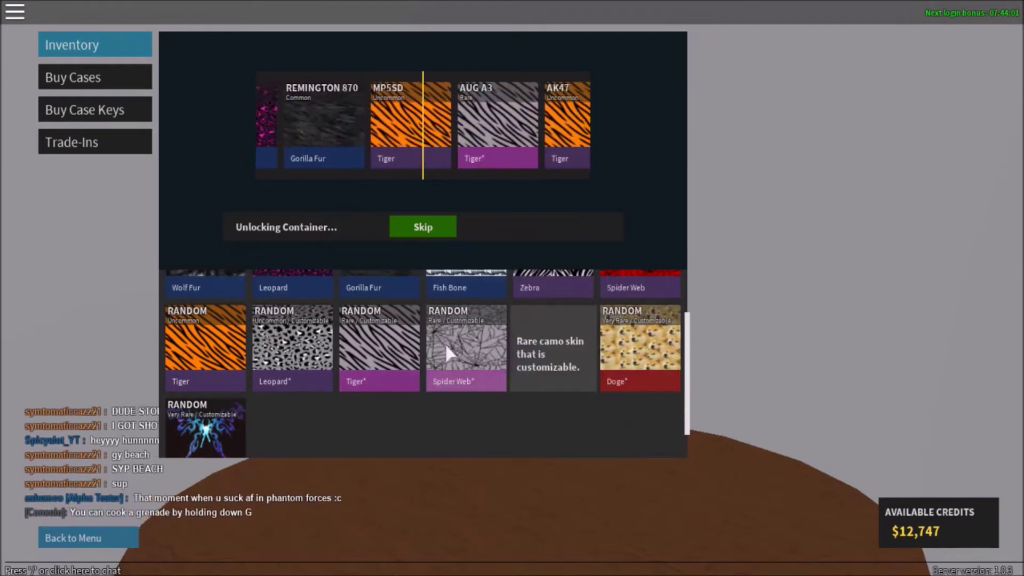
{"action": "scroll", "coordinate": [445, 344], "scroll_direction": "up", "scroll_amount": 2}
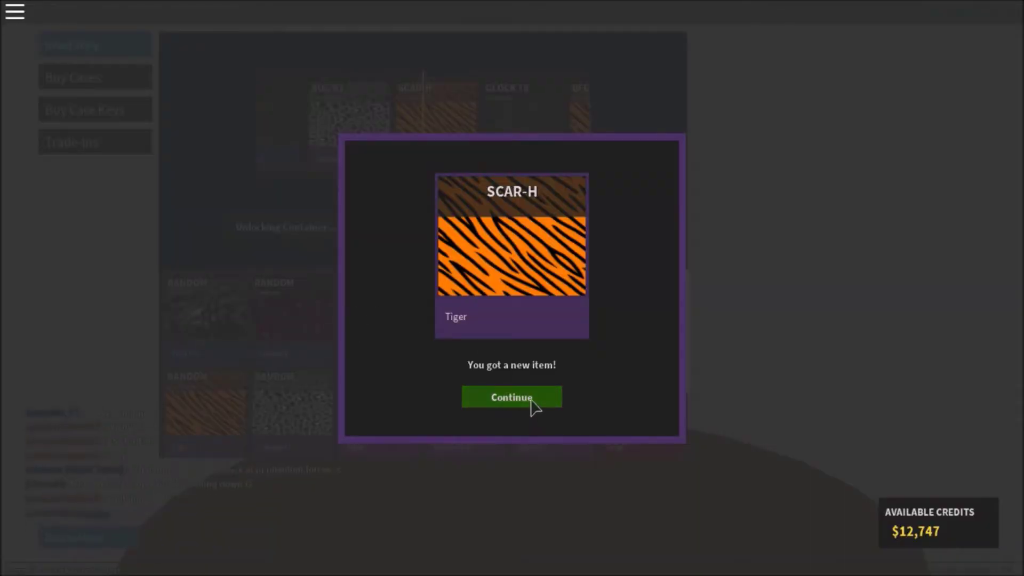
{"action": "left_click", "coordinate": [532, 402]}
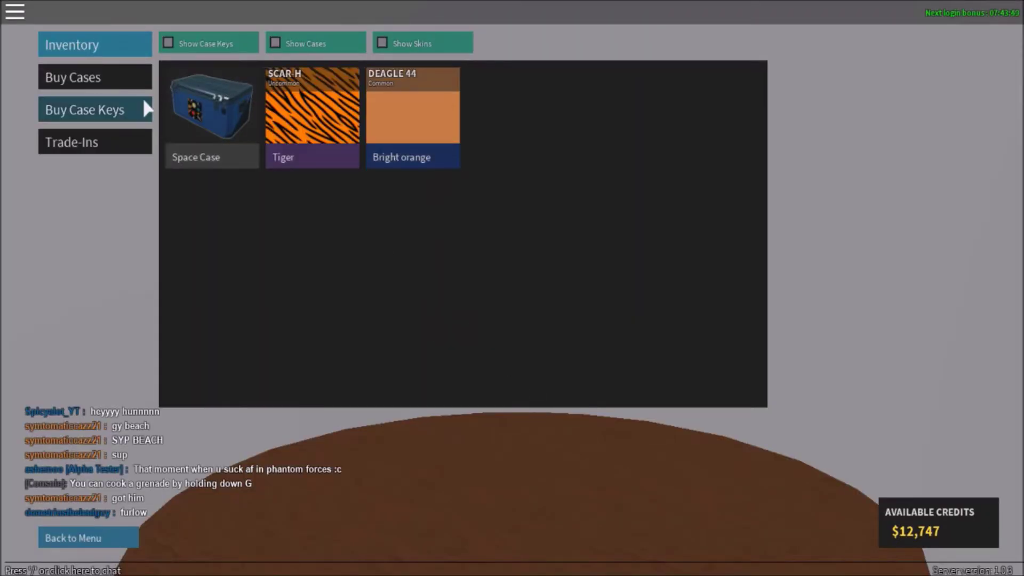
Buy another Starter Case from the Tier I case shop.
{"action": "left_click", "coordinate": [116, 78]}
{"action": "left_click", "coordinate": [202, 42]}
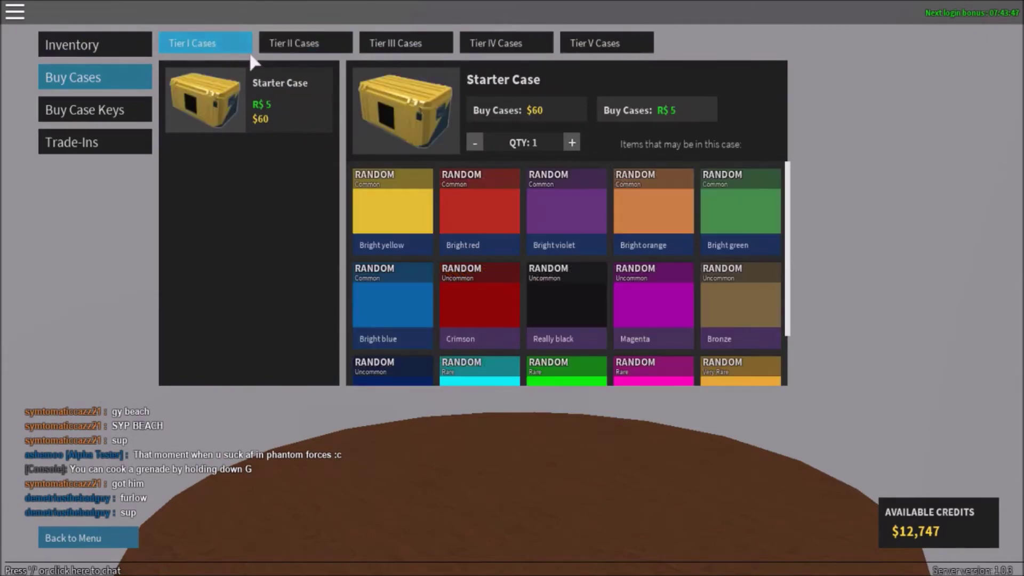
{"action": "left_click", "coordinate": [497, 115]}
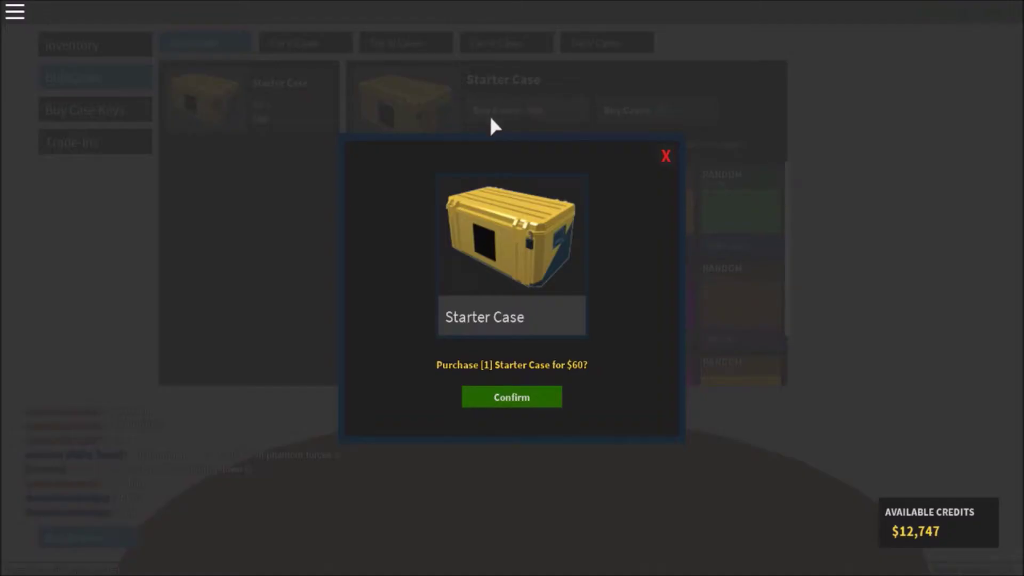
{"action": "left_click", "coordinate": [511, 394]}
{"action": "left_click", "coordinate": [496, 398]}
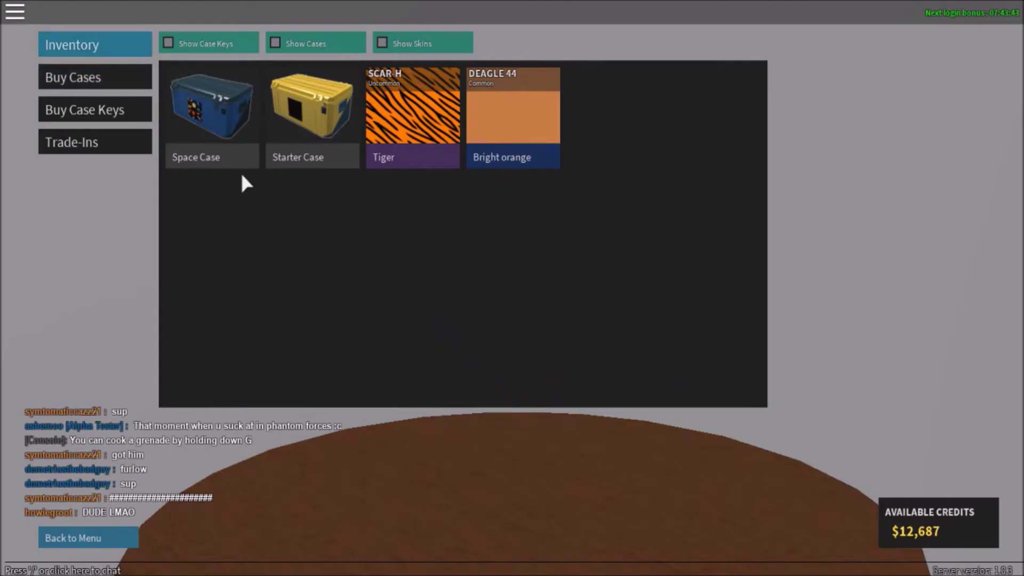
Buy one $120 Starter Case Key, bringing credits to 12,567.
{"action": "left_click", "coordinate": [129, 109]}
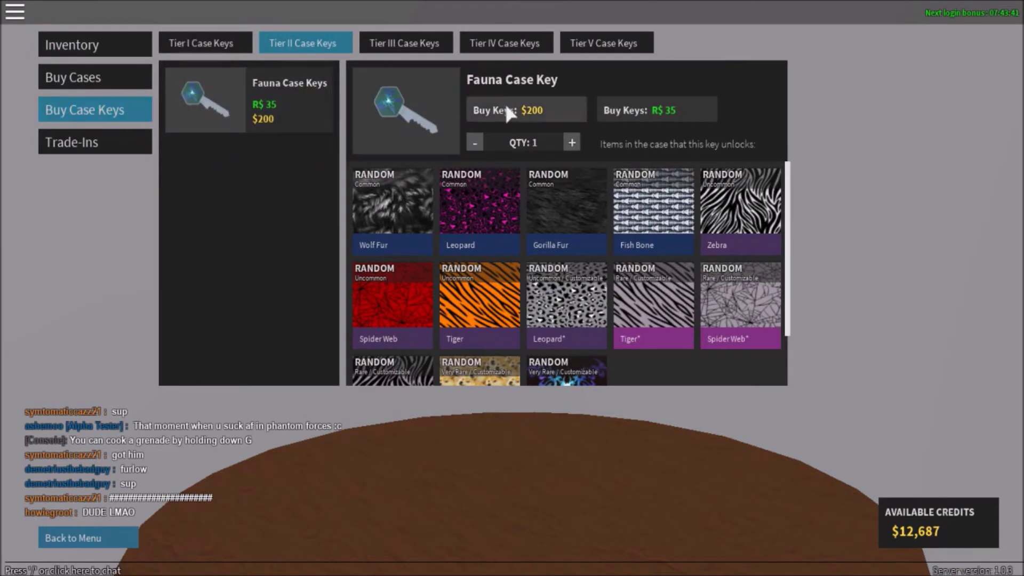
{"action": "left_click", "coordinate": [187, 36]}
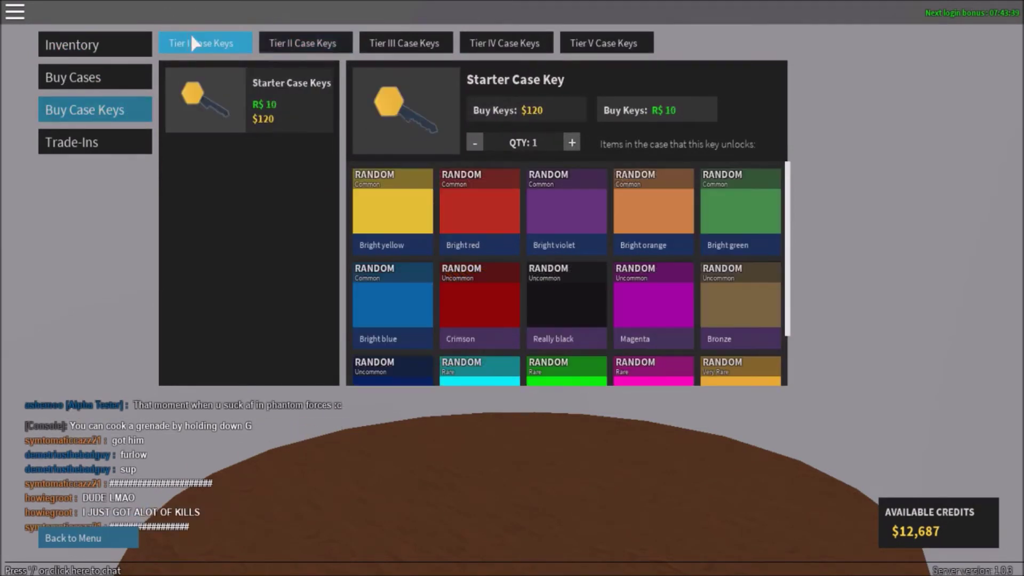
{"action": "left_click", "coordinate": [507, 115]}
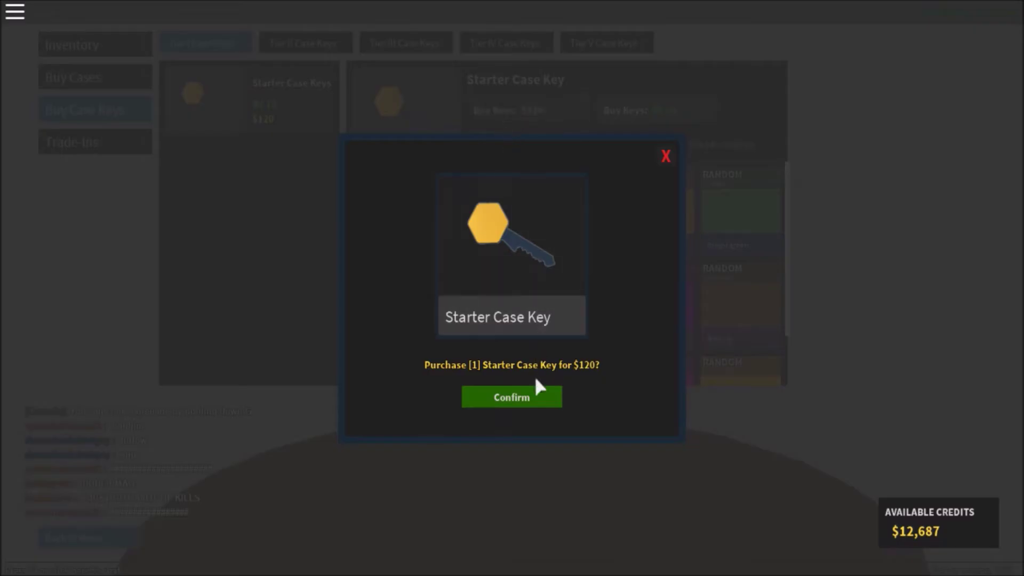
{"action": "left_click", "coordinate": [533, 391]}
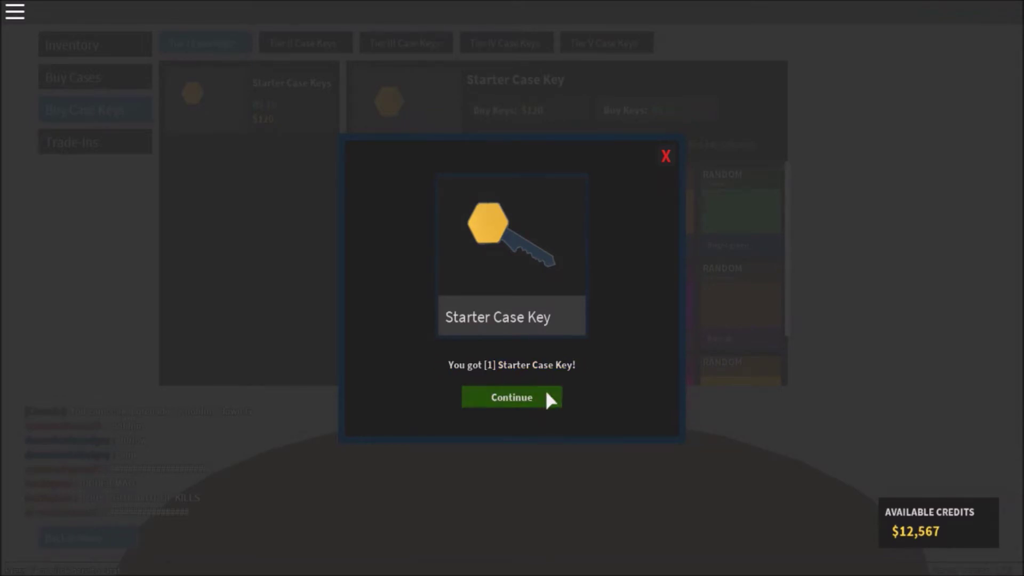
{"action": "left_click", "coordinate": [536, 393]}
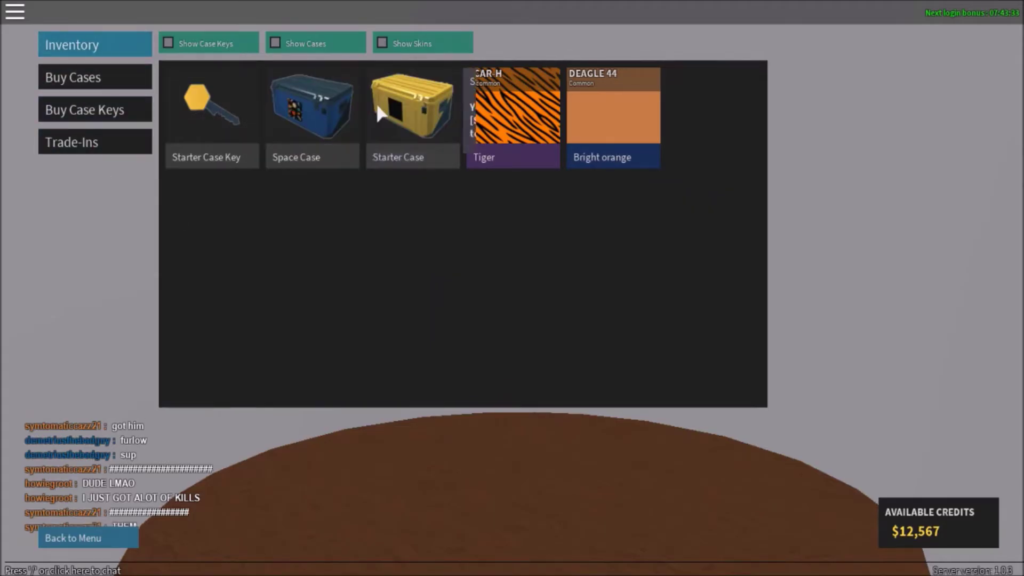
Use a key on the second Starter Case and collect the Rare Lime green REMINGTON 870 skin.
{"action": "left_click", "coordinate": [416, 92]}
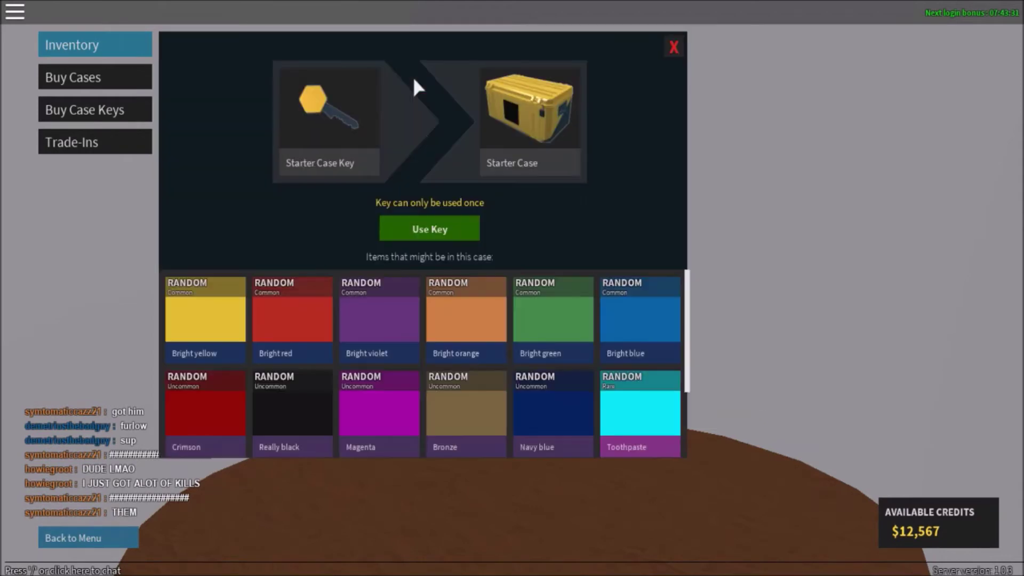
{"action": "left_click", "coordinate": [461, 234]}
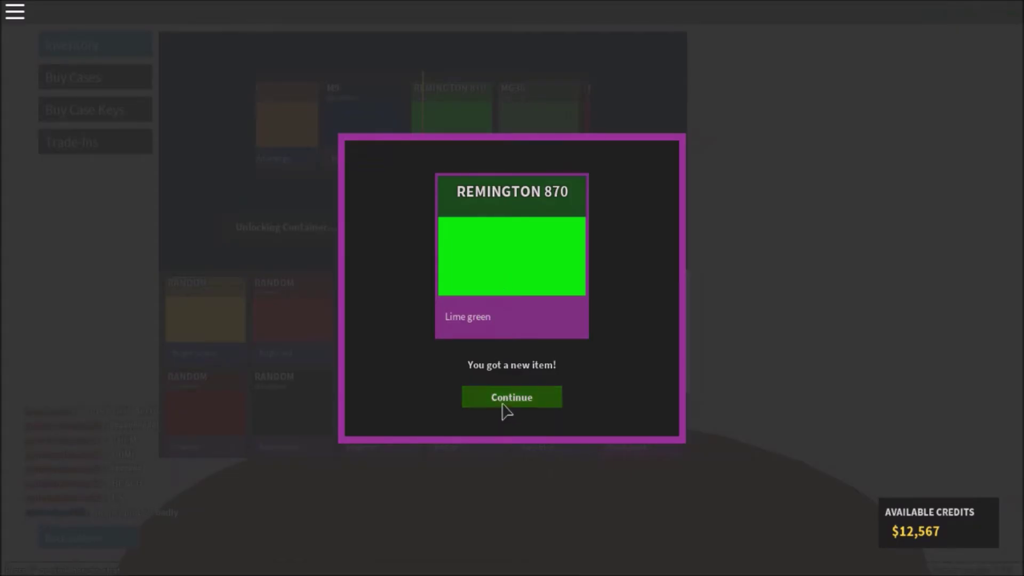
{"action": "left_click", "coordinate": [504, 400]}
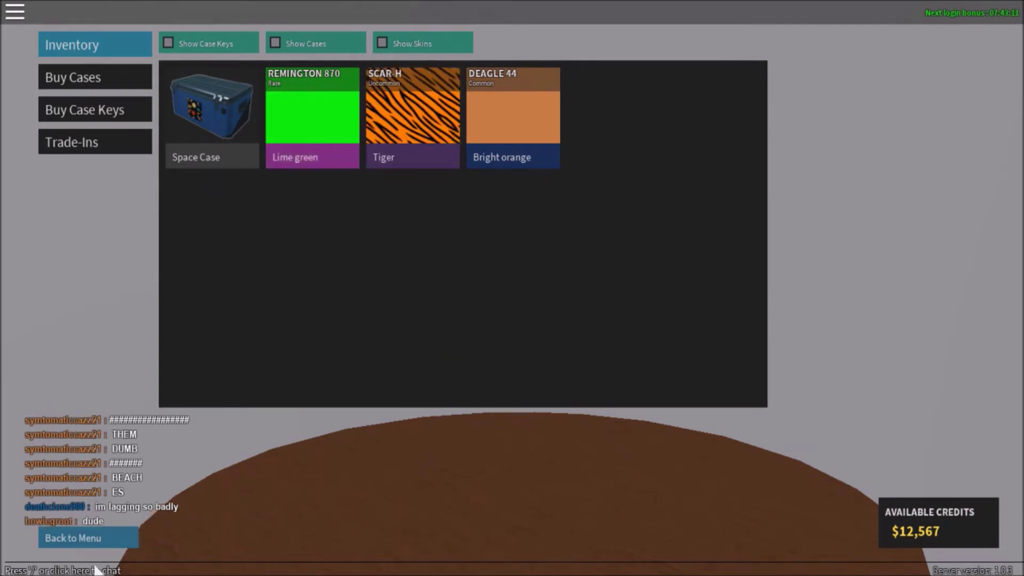
Bring up the weapon skin options for the Support class Remington 870 shotgun.
{"action": "left_click", "coordinate": [102, 541]}
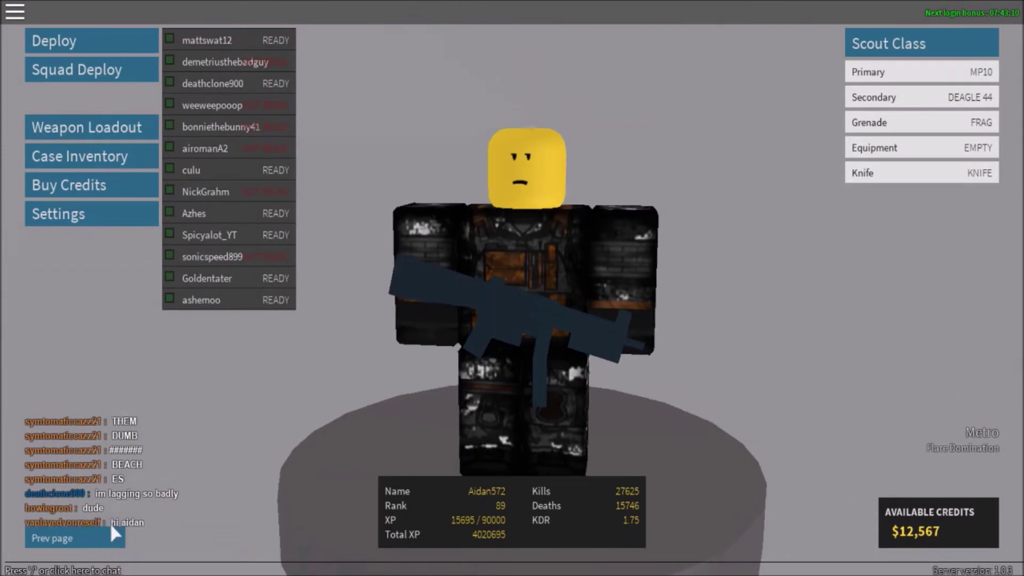
{"action": "left_click", "coordinate": [119, 124]}
{"action": "left_click", "coordinate": [335, 43]}
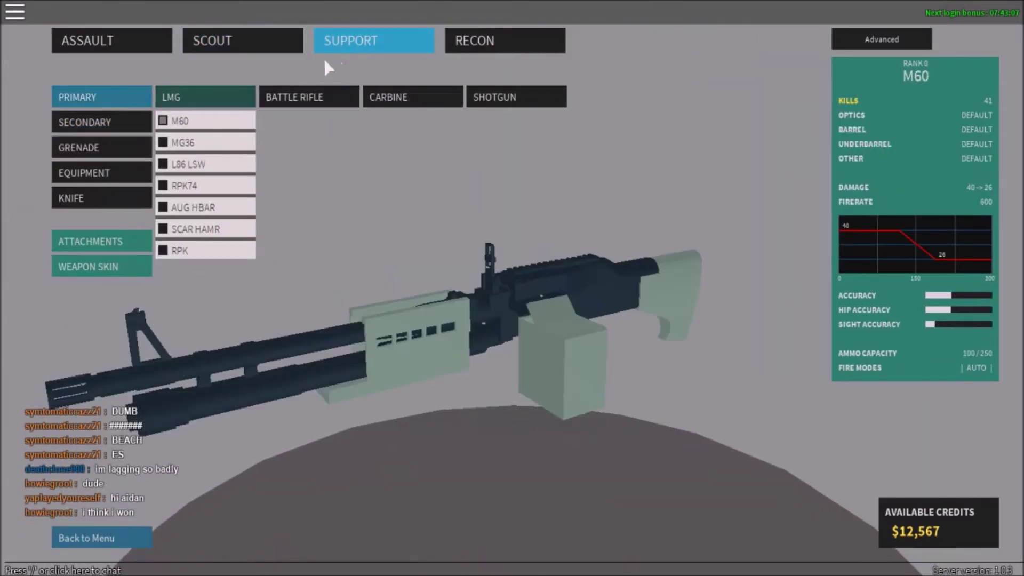
{"action": "left_click", "coordinate": [474, 96]}
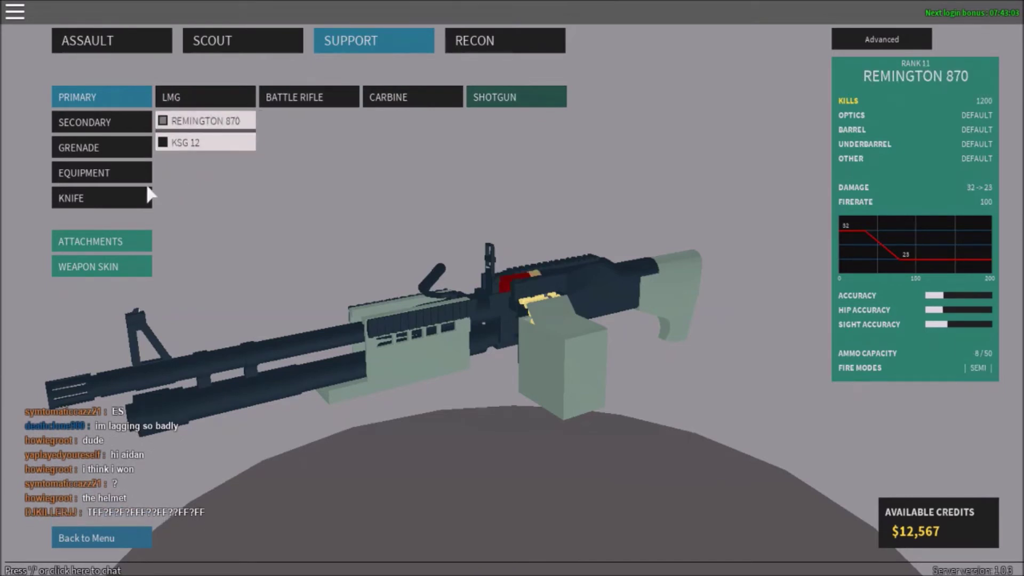
{"action": "left_click", "coordinate": [124, 266]}
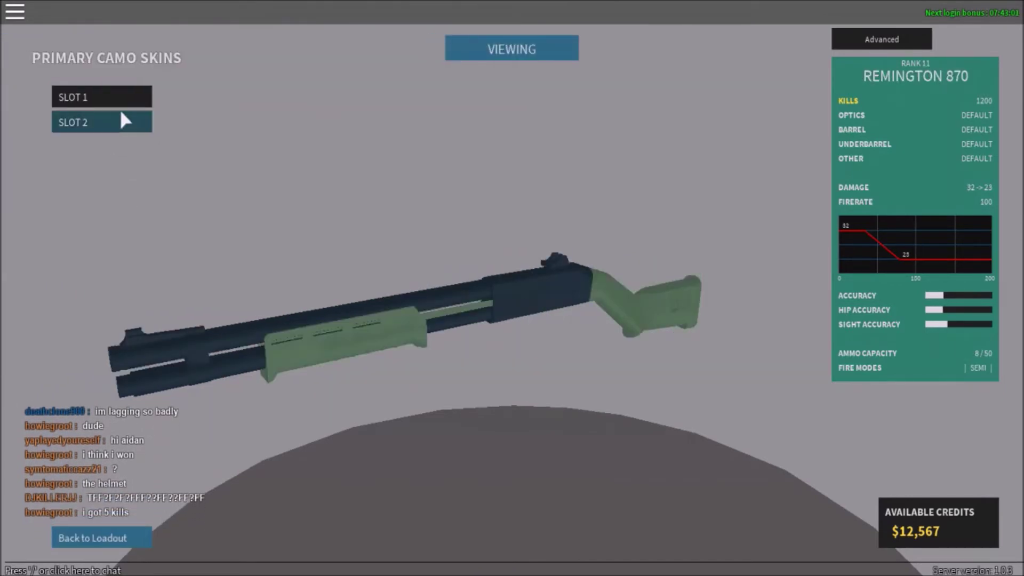
Try Lime green across the Remington 870 skin slots, clear the first slot, and confirm.
{"action": "left_click", "coordinate": [212, 120]}
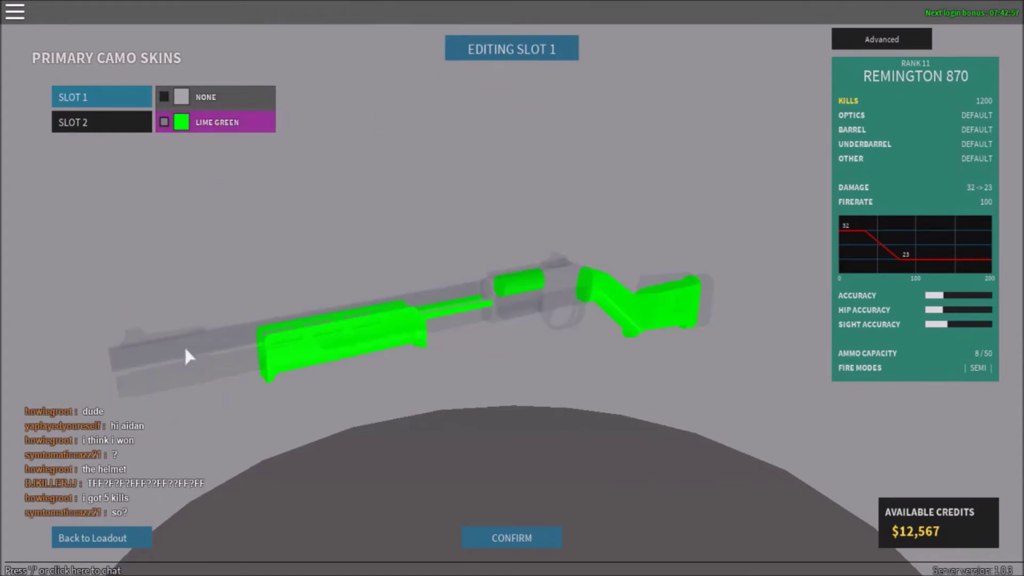
{"action": "left_click", "coordinate": [124, 123]}
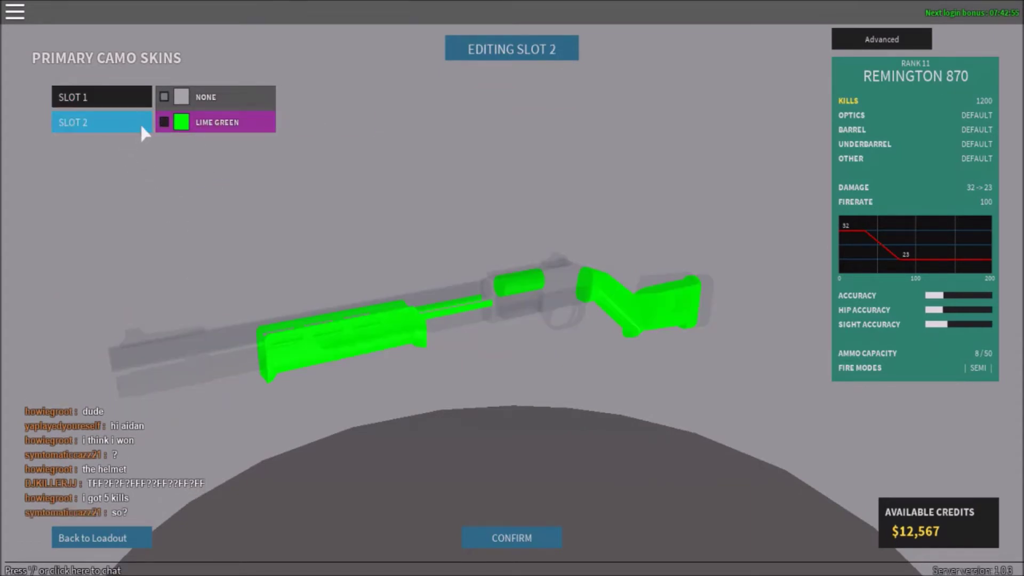
{"action": "left_click", "coordinate": [188, 122]}
{"action": "left_click", "coordinate": [141, 95]}
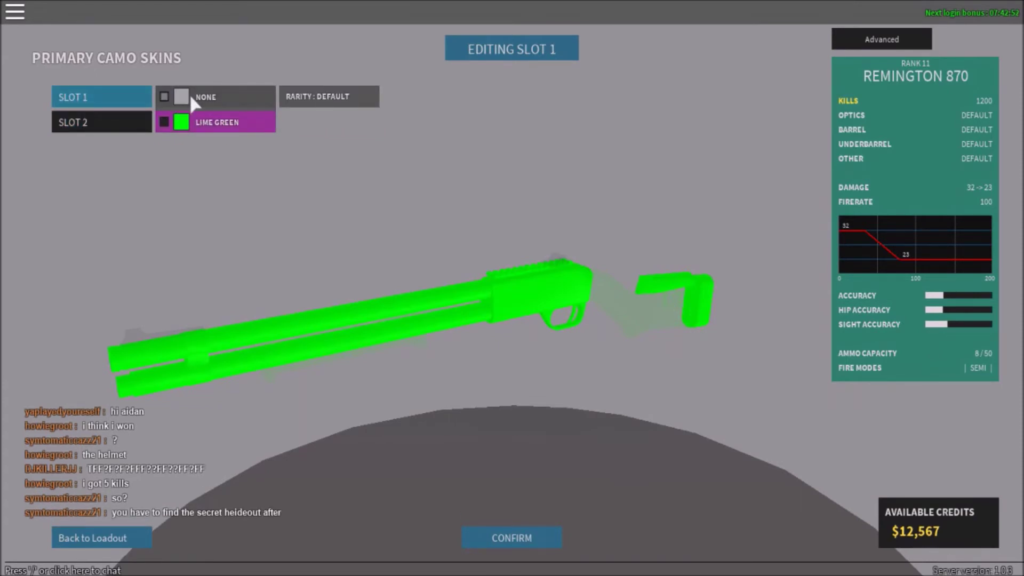
{"action": "left_click", "coordinate": [190, 97]}
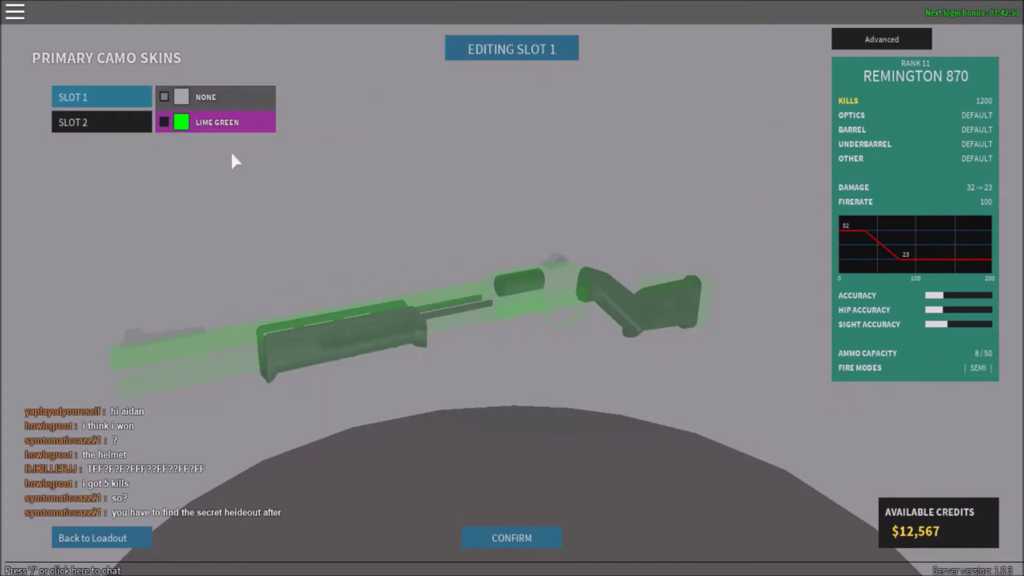
{"action": "left_click", "coordinate": [481, 529]}
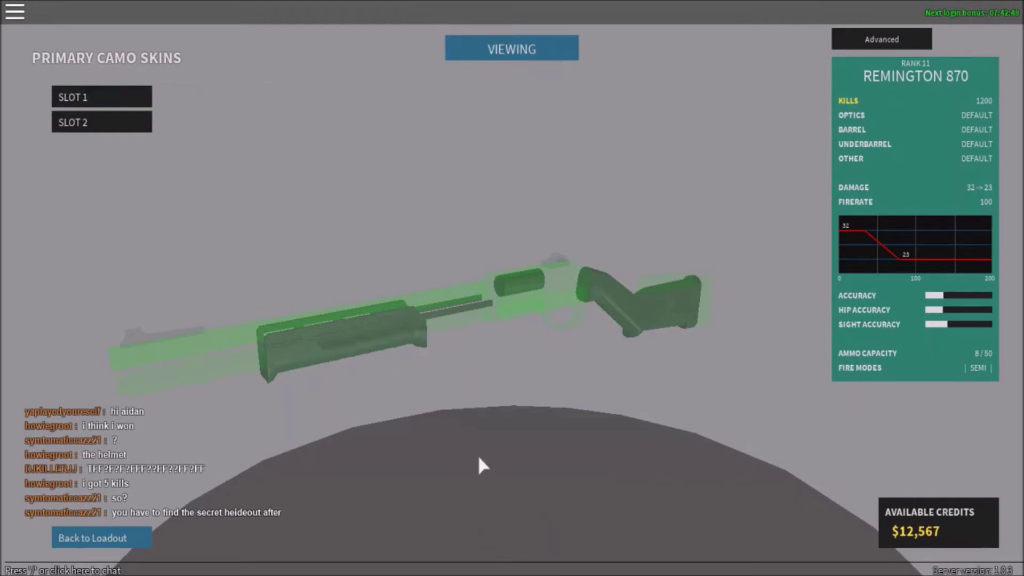
Reapply Lime green to the first skin slot, confirm it, and inspect the shotgun all around.
{"action": "mouse_move", "coordinate": [311, 340]}
{"action": "left_mouse_down"}
{"action": "mouse_move", "coordinate": [18, 336]}
{"action": "mouse_move", "coordinate": [473, 326]}
{"action": "mouse_move", "coordinate": [572, 297]}
{"action": "mouse_move", "coordinate": [761, 274]}
{"action": "left_mouse_up"}
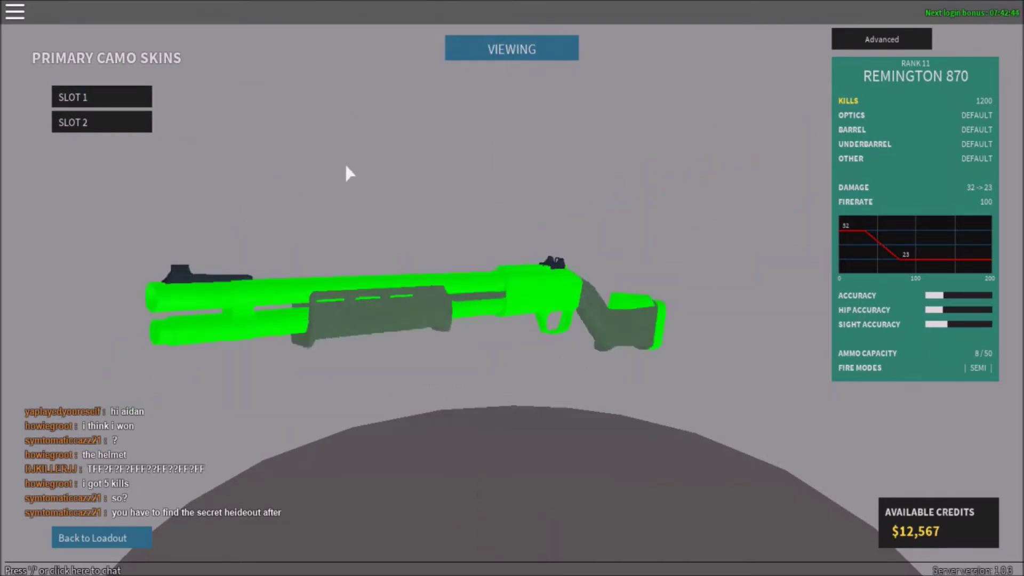
{"action": "left_click", "coordinate": [136, 95]}
{"action": "left_click", "coordinate": [202, 122]}
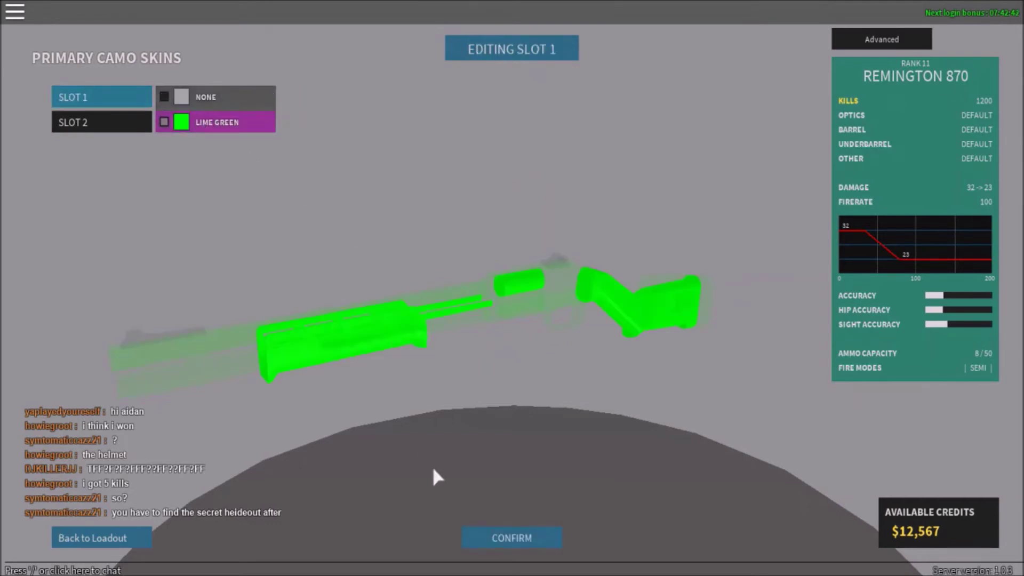
{"action": "left_click", "coordinate": [497, 546]}
{"action": "mouse_move", "coordinate": [480, 321]}
{"action": "left_mouse_down"}
{"action": "mouse_move", "coordinate": [2, 318]}
{"action": "mouse_move", "coordinate": [570, 270]}
{"action": "mouse_move", "coordinate": [638, 377]}
{"action": "mouse_move", "coordinate": [493, 349]}
{"action": "mouse_move", "coordinate": [418, 179]}
{"action": "mouse_move", "coordinate": [647, 146]}
{"action": "mouse_move", "coordinate": [647, 96]}
{"action": "mouse_move", "coordinate": [585, 23]}
{"action": "mouse_move", "coordinate": [533, 226]}
{"action": "mouse_move", "coordinate": [675, 256]}
{"action": "mouse_move", "coordinate": [760, 247]}
{"action": "mouse_move", "coordinate": [345, 421]}
{"action": "left_mouse_up"}
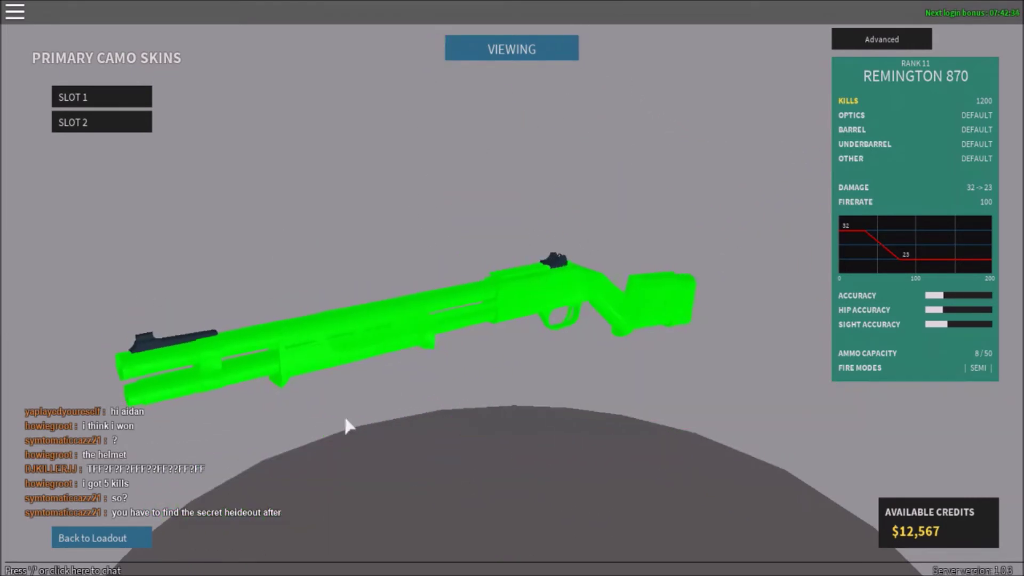
Go back to the deploy menu and spawn into the match on a squadmate.
{"action": "left_click", "coordinate": [118, 544]}
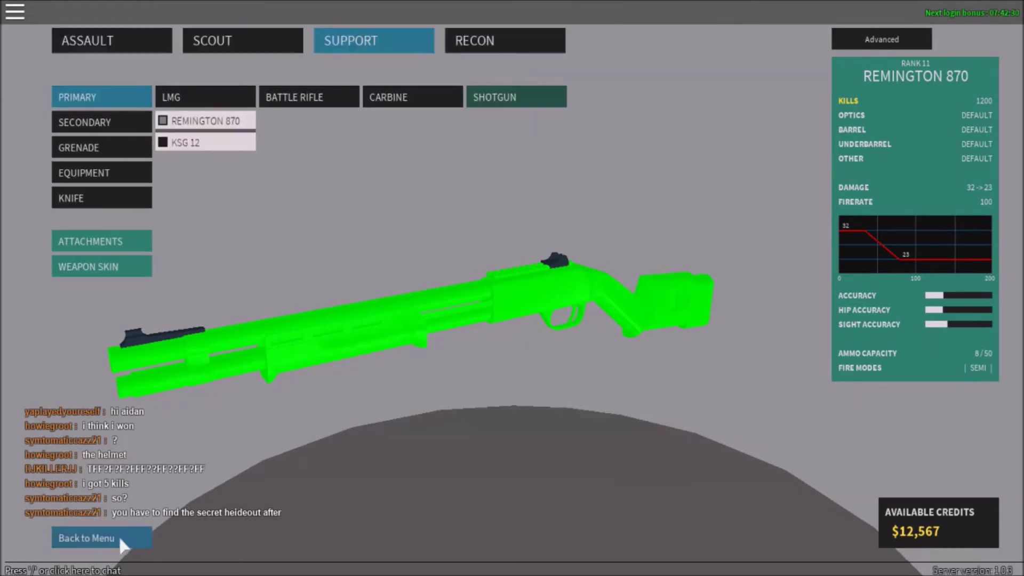
{"action": "left_click", "coordinate": [120, 539]}
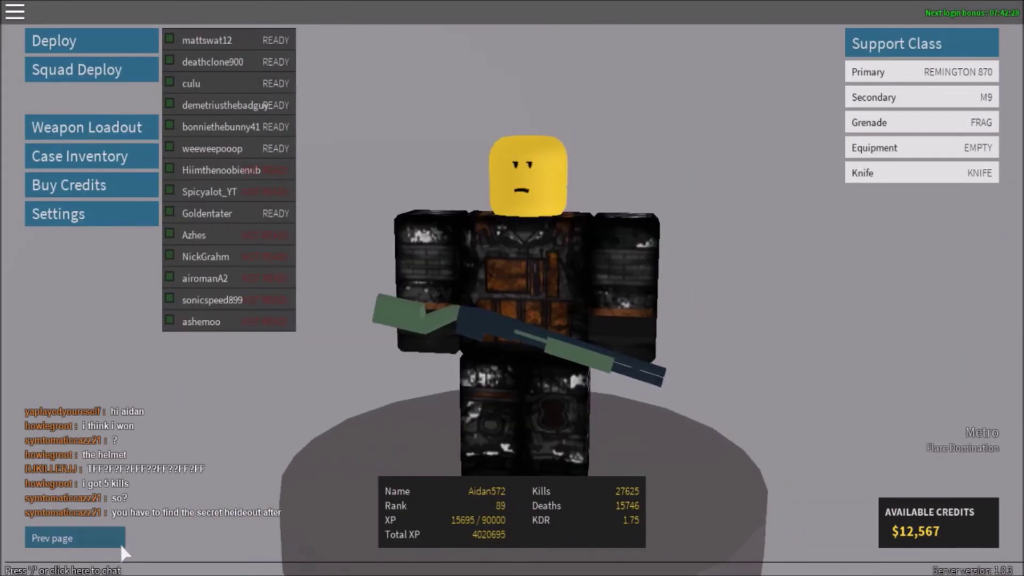
{"action": "left_click", "coordinate": [204, 32]}
{"action": "key", "text": "w"}
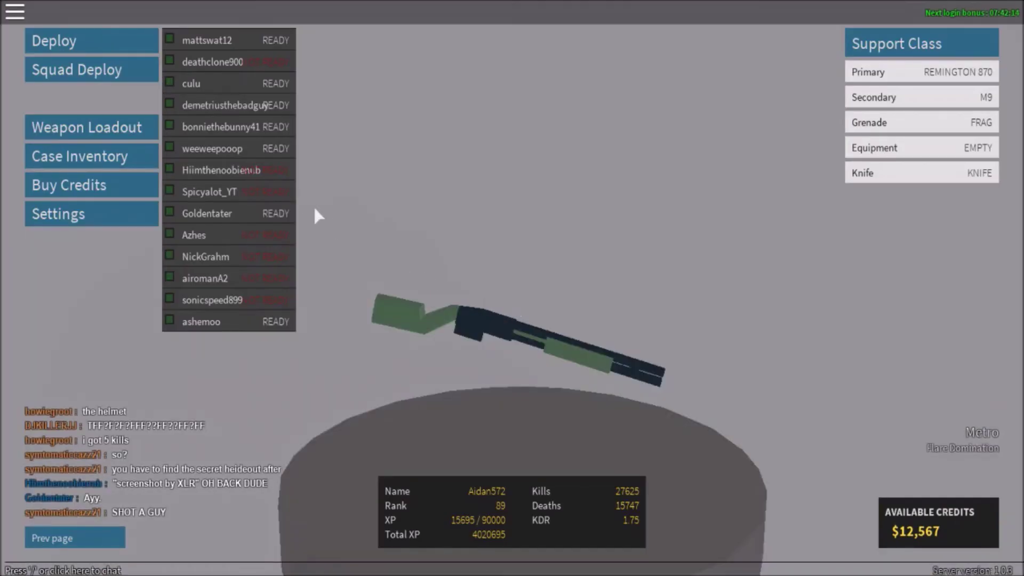
{"action": "left_click", "coordinate": [284, 213]}
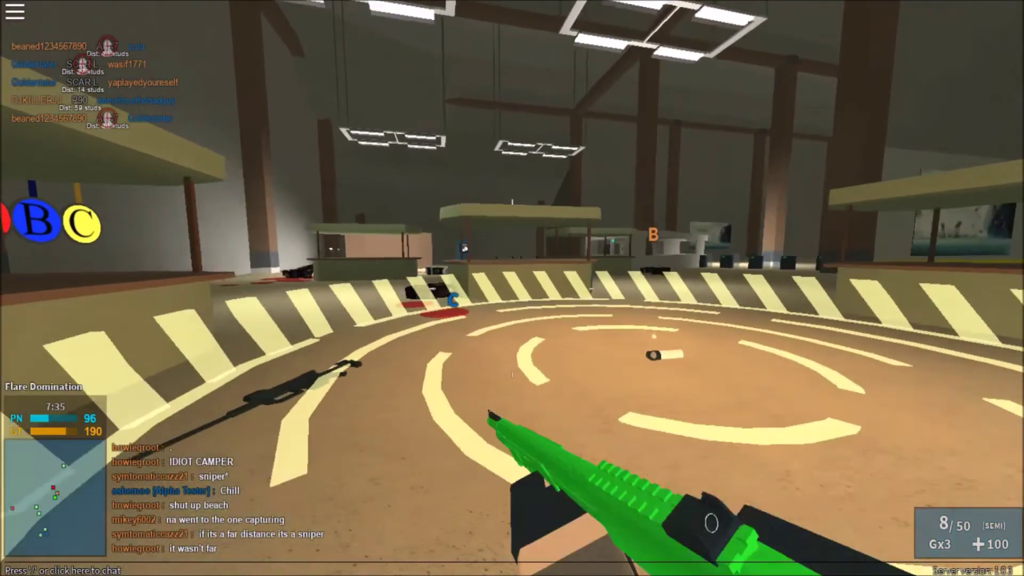
Fire the Lime green Remington 870 at enemies on the capture point, then view the leaderboard.
{"action": "left_click", "coordinate": [752, 488]}
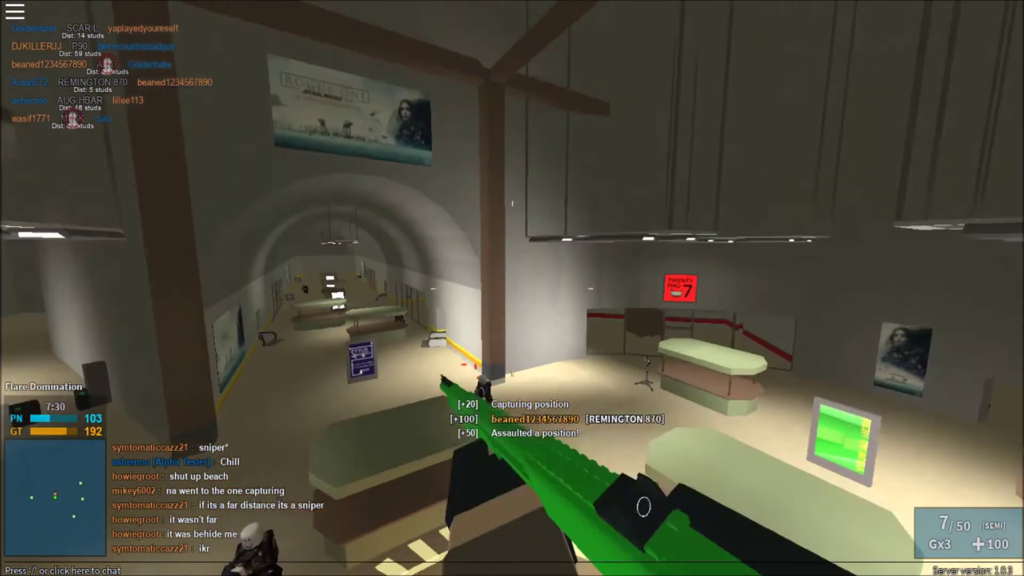
{"action": "left_click", "coordinate": [706, 489]}
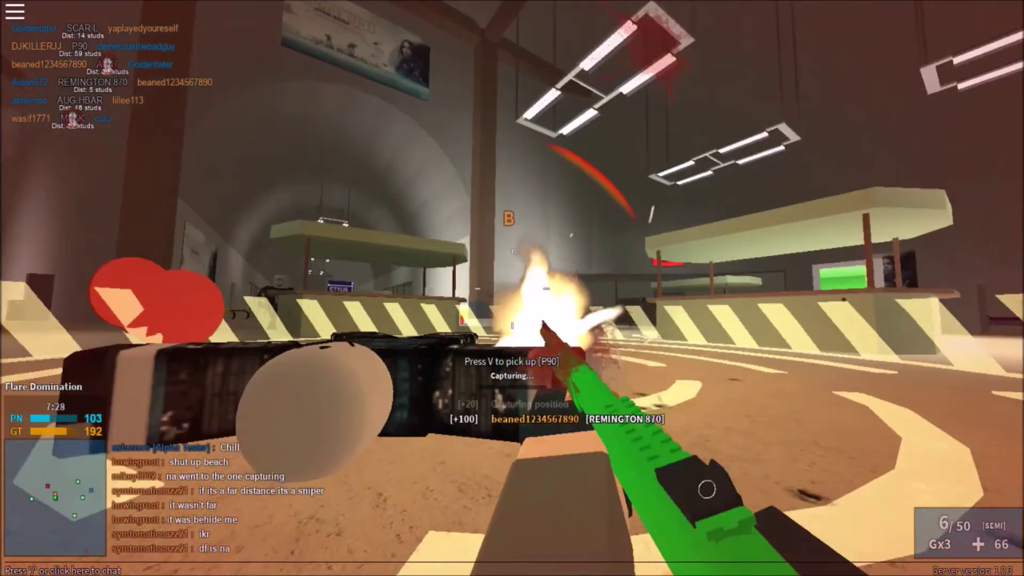
{"action": "left_click", "coordinate": [792, 475]}
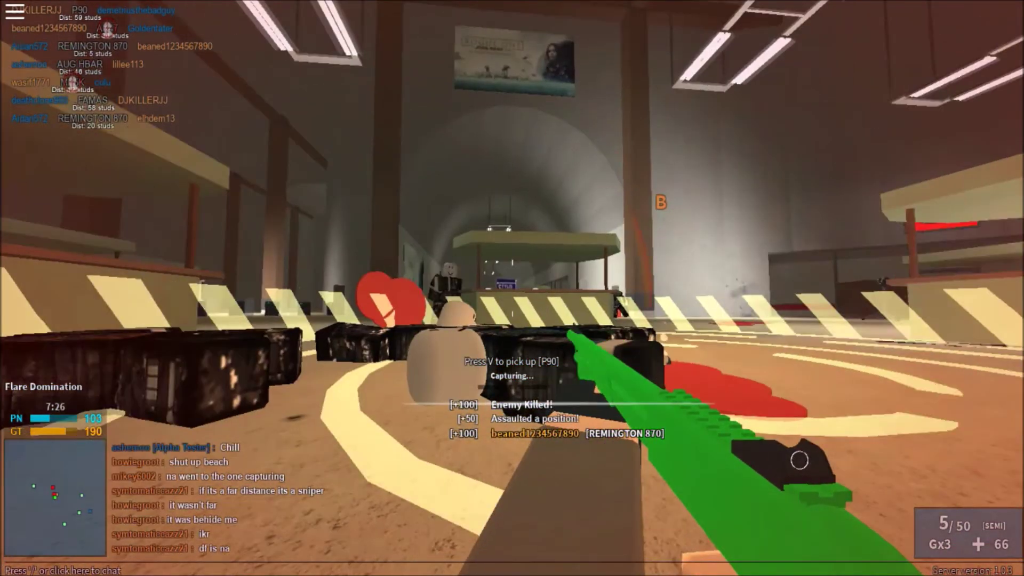
{"action": "left_click", "coordinate": [788, 451]}
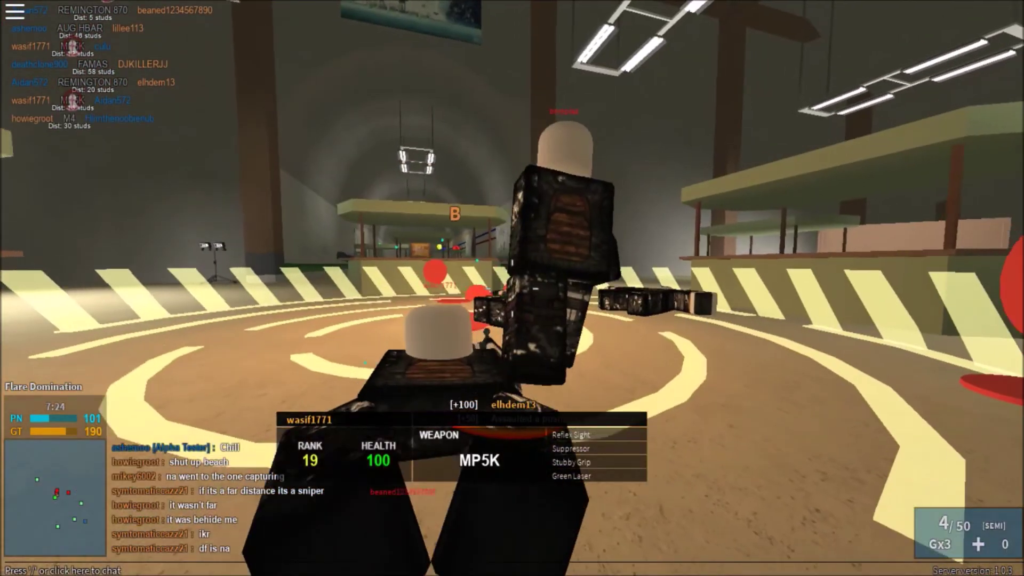
{"action": "key", "text": "Tab"}
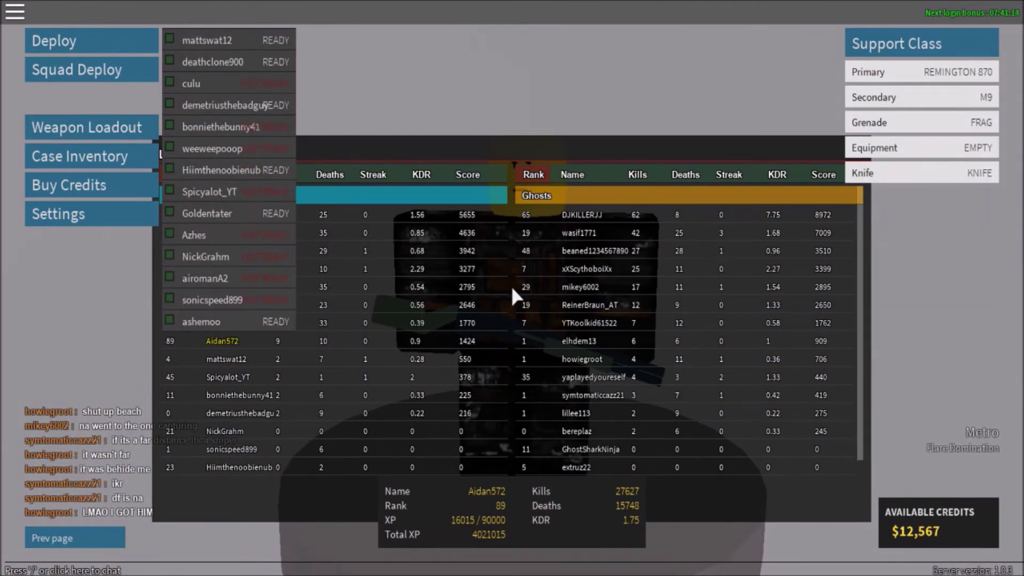
Hide the leaderboard with Tab, revealing the Support character holding the Remington 870.
{"action": "key", "text": "Tab"}
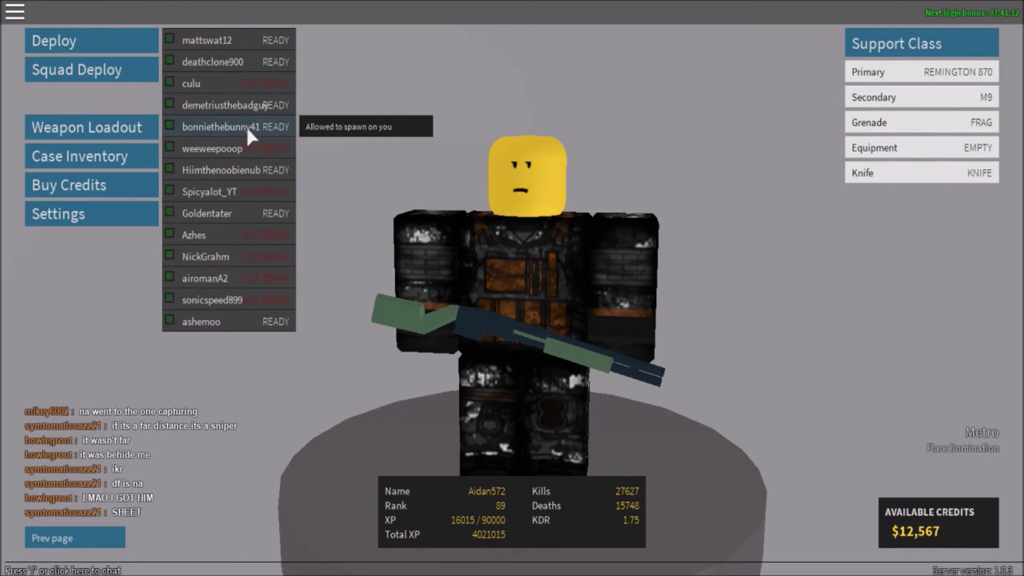